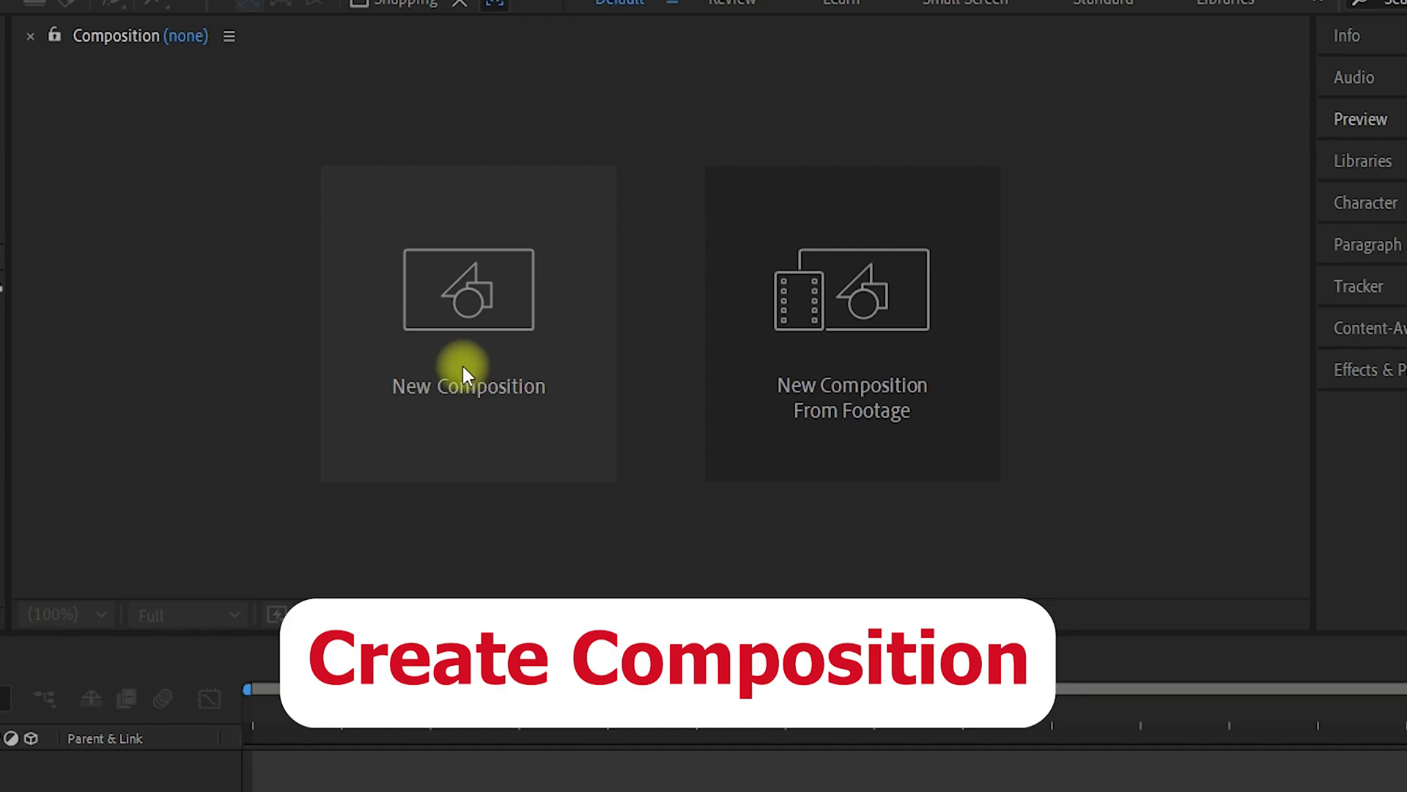
# Step: Show the Composition menu with New Composition and related commands
pyautogui.click(150, 44)
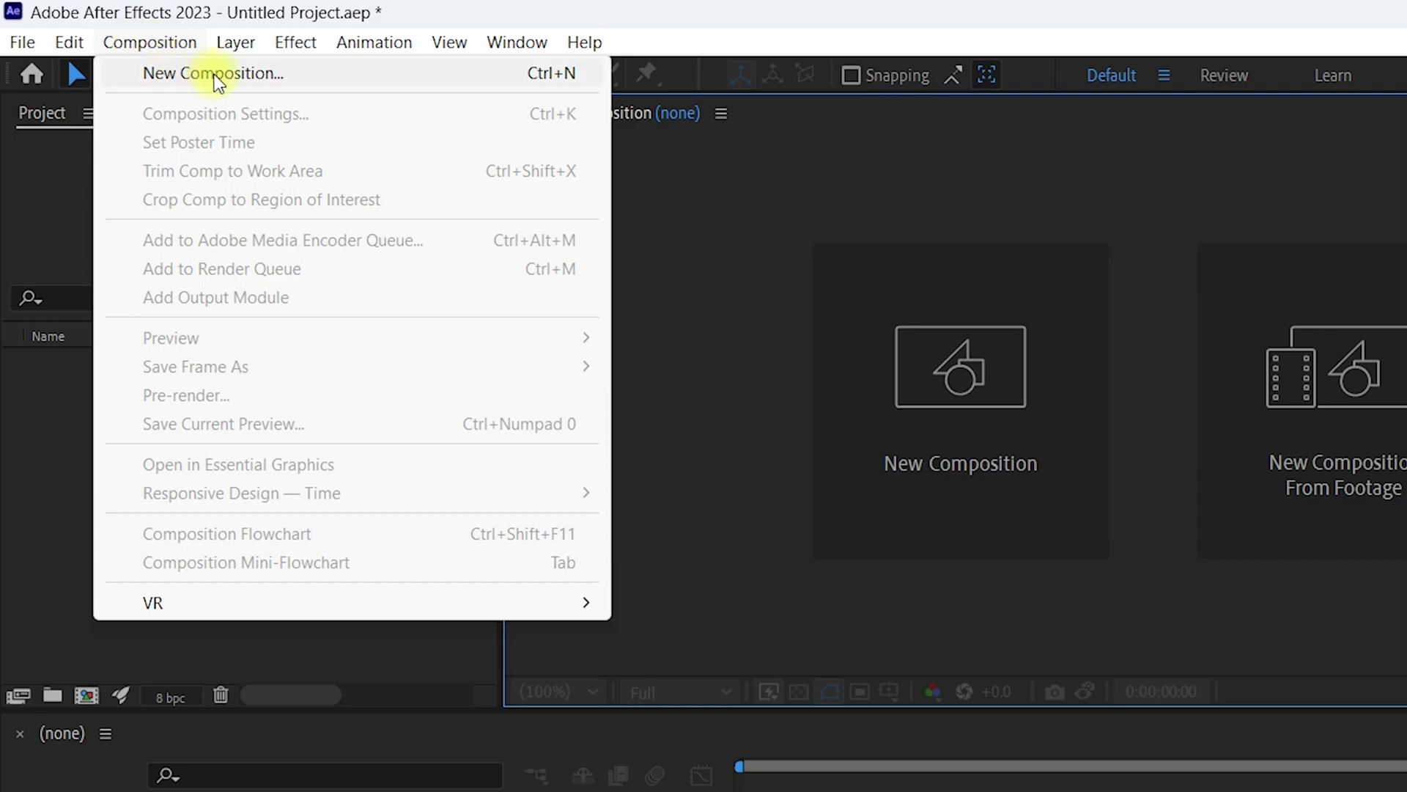
# Step: Start a new composition and replace the default name Comp 1 with flixity
pyautogui.click(553, 78)
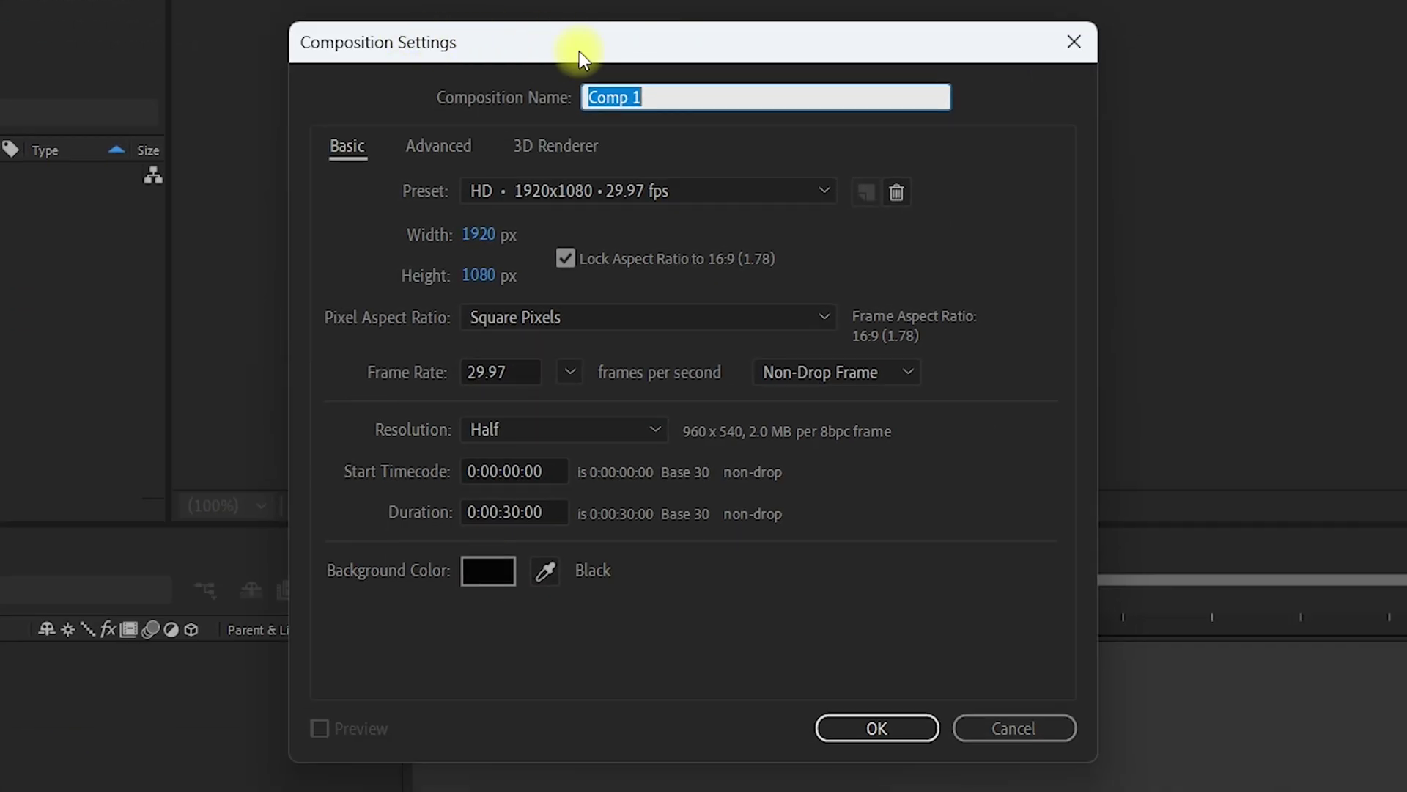
pyautogui.click(677, 93)
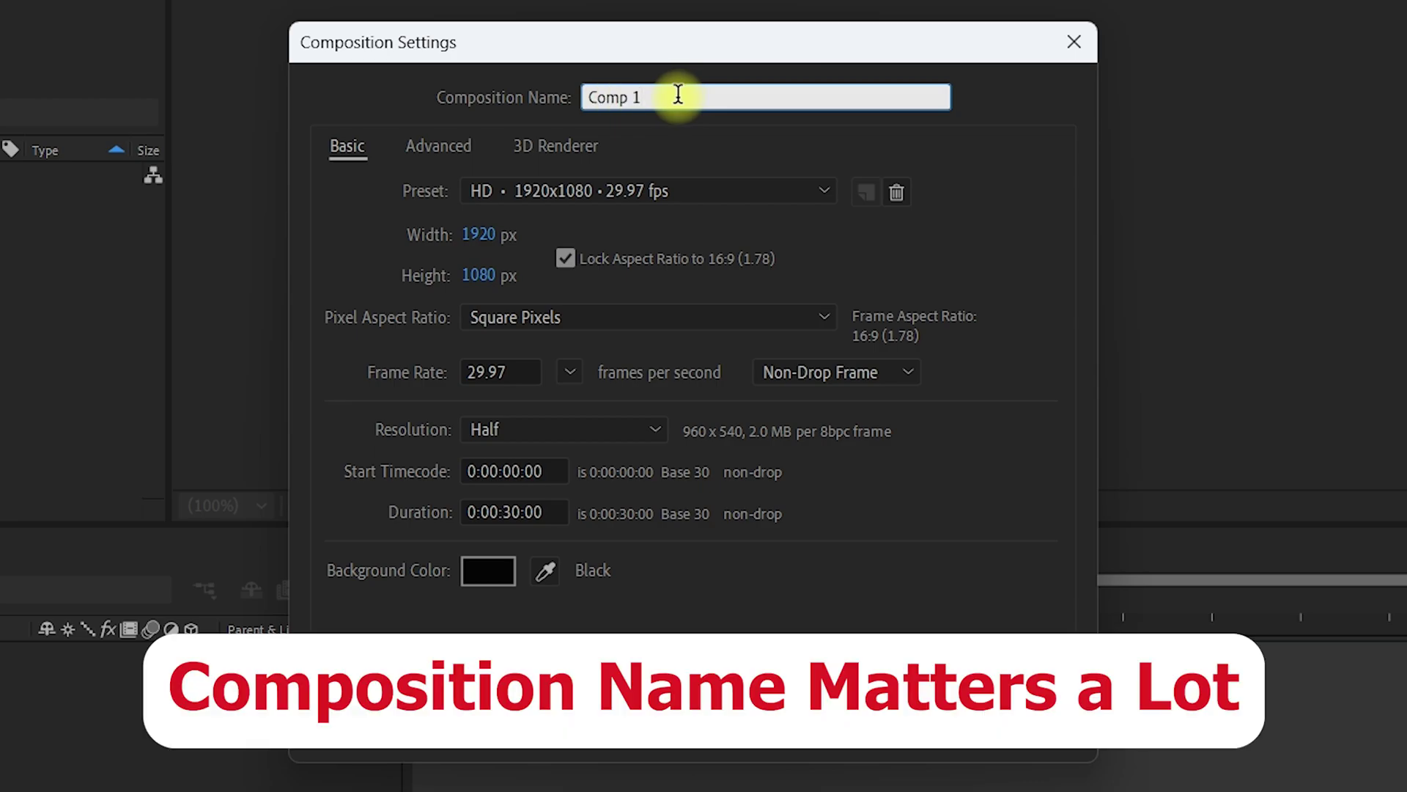
pyautogui.moveTo(669, 91); pyautogui.dragTo(571, 113)
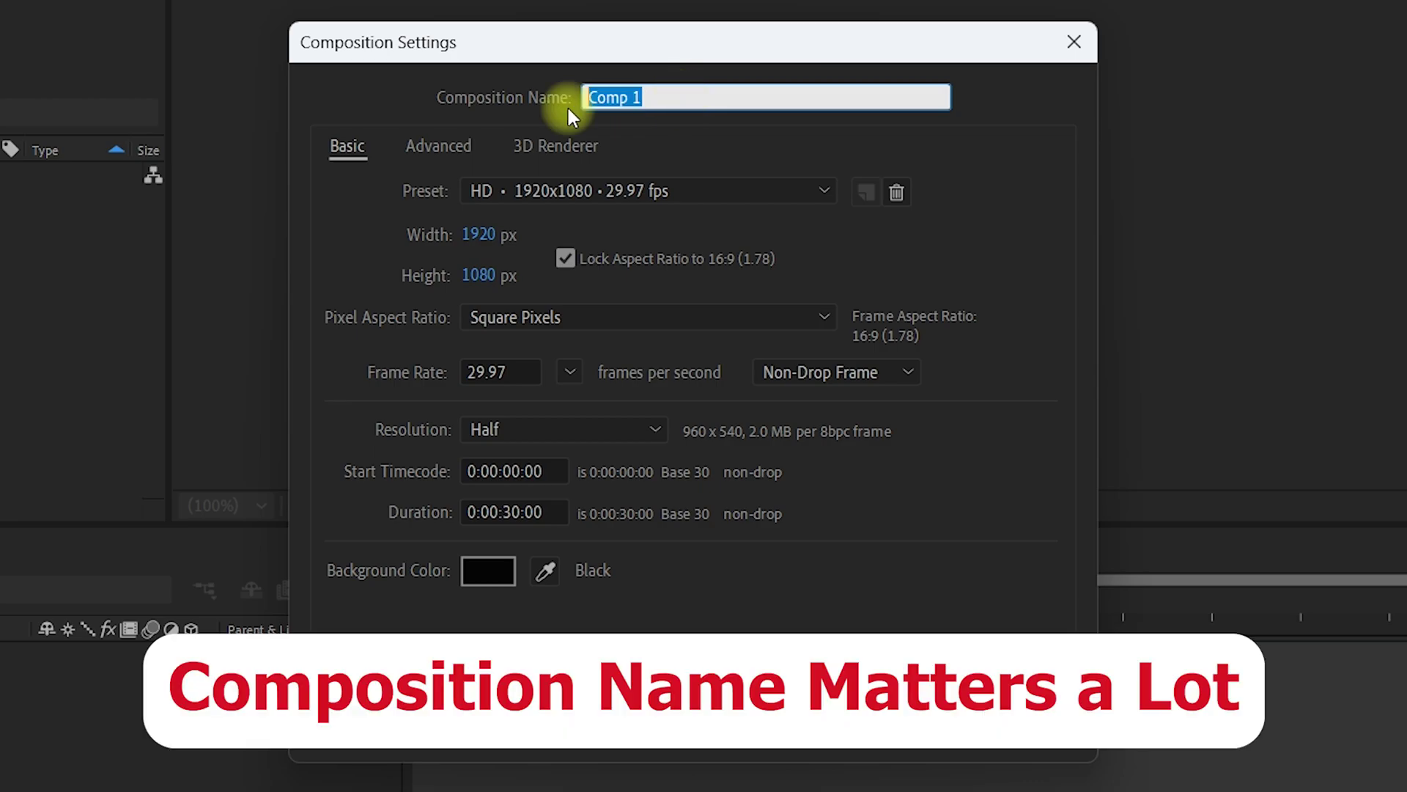
pyautogui.write('flixity')
pyautogui.click(340, 151)
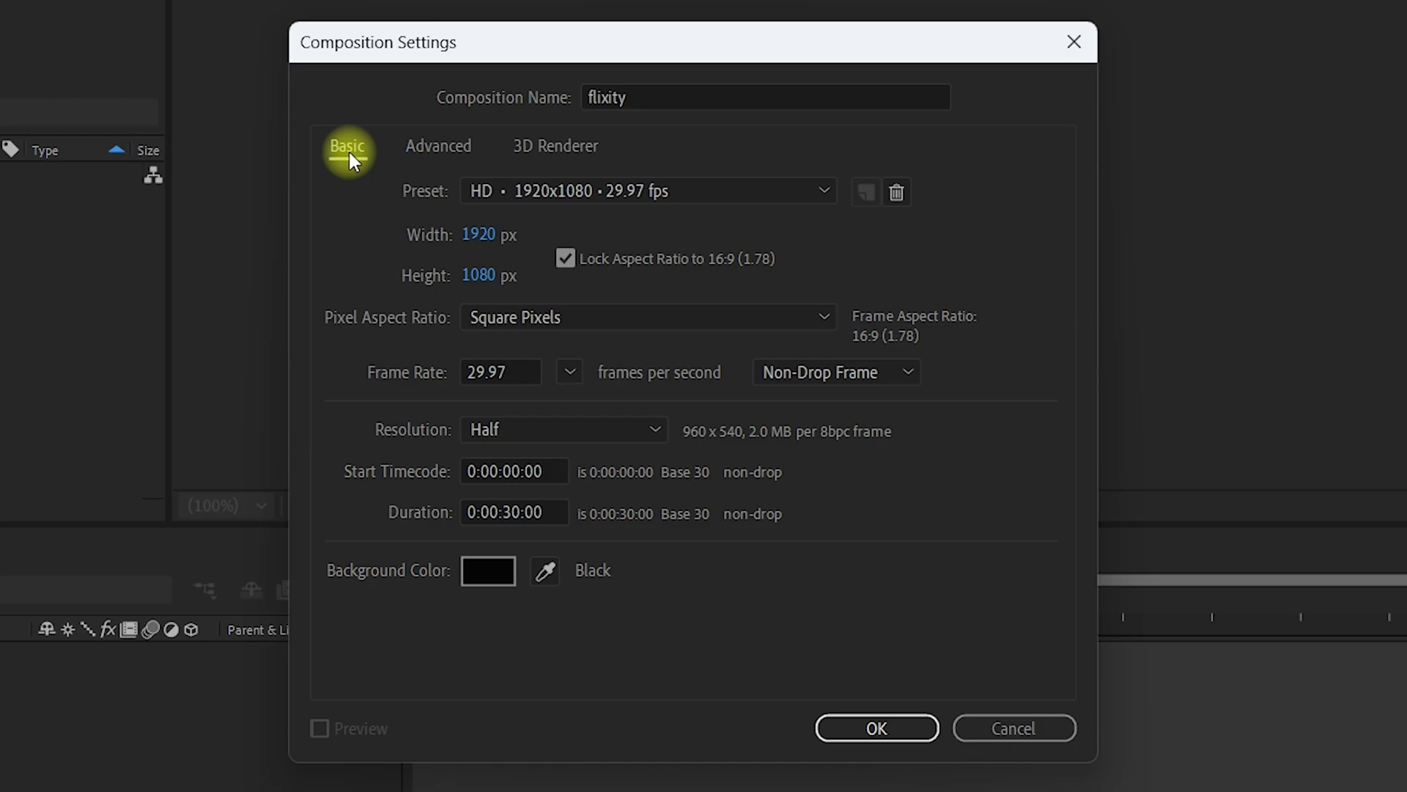
# Step: Keep the HD 1920x1080 29.97 fps preset with the 16:9 aspect ratio locked
pyautogui.click(475, 199)
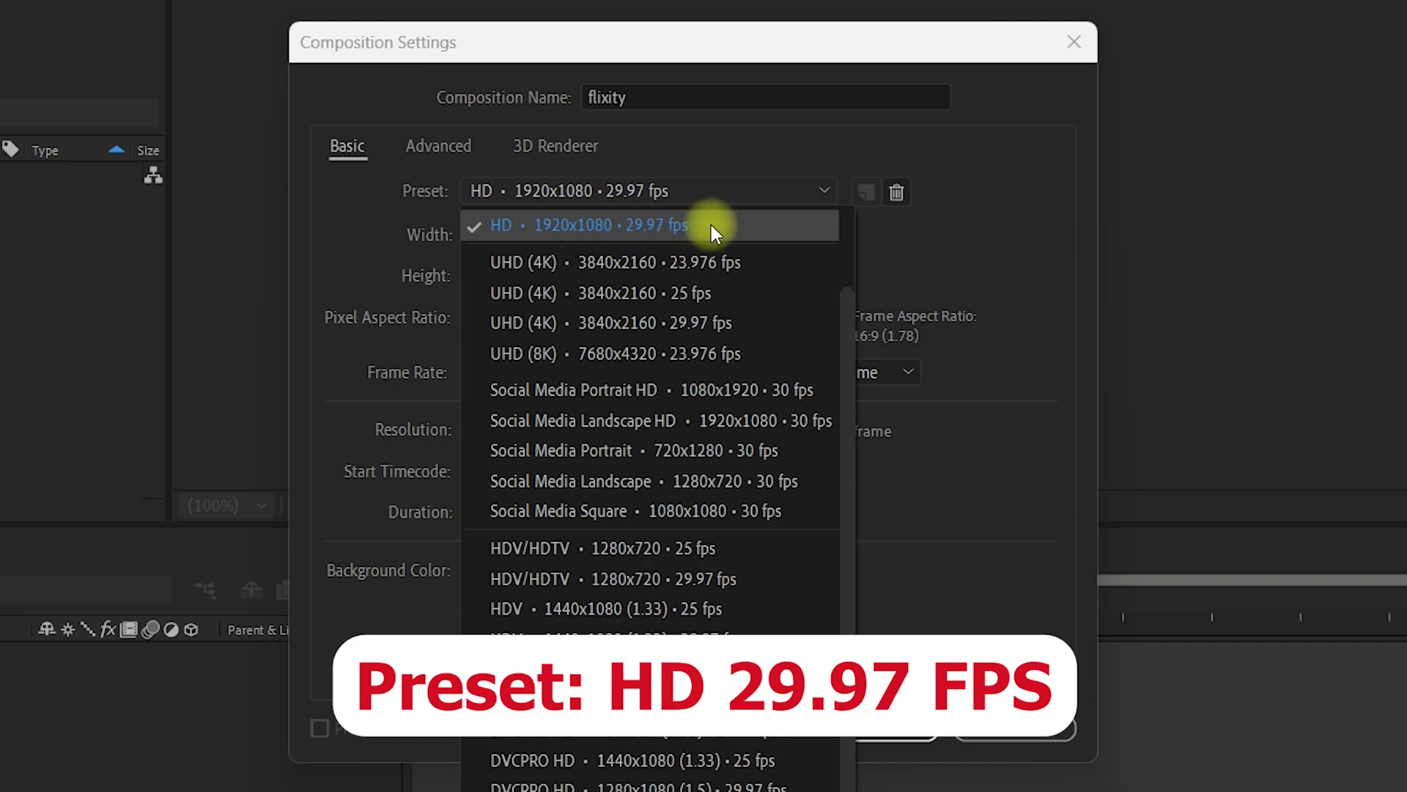
pyautogui.click(711, 224)
pyautogui.click(639, 200)
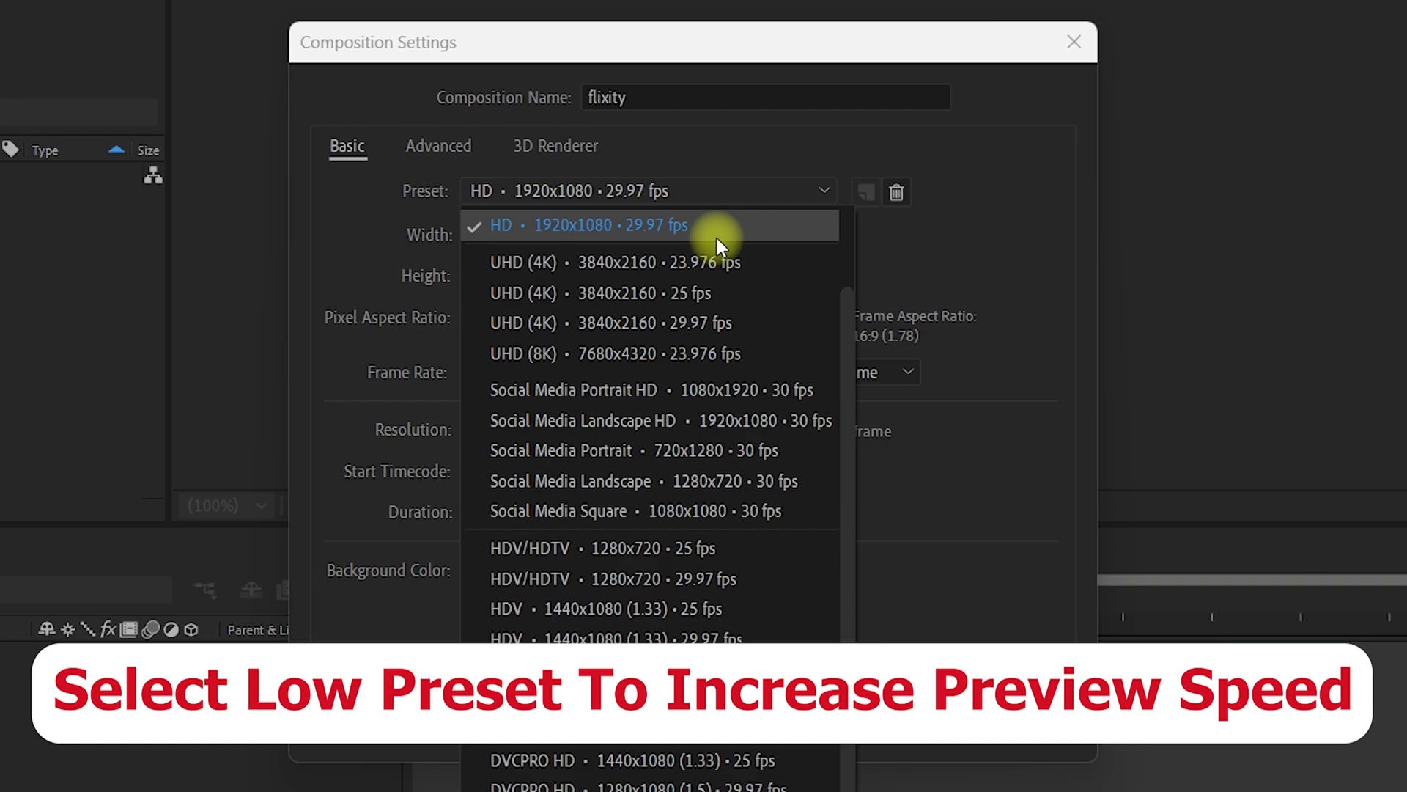
pyautogui.click(717, 238)
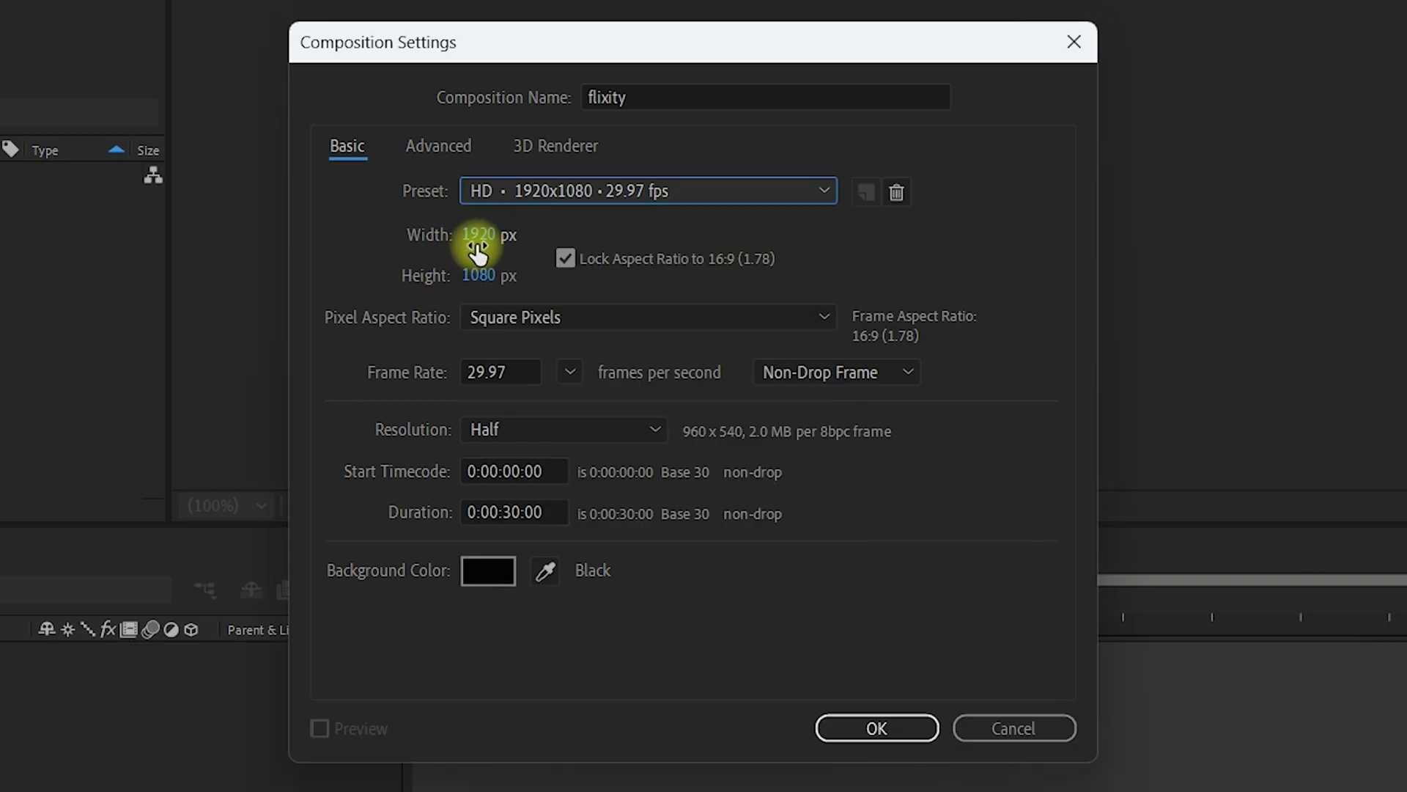
pyautogui.click(573, 262)
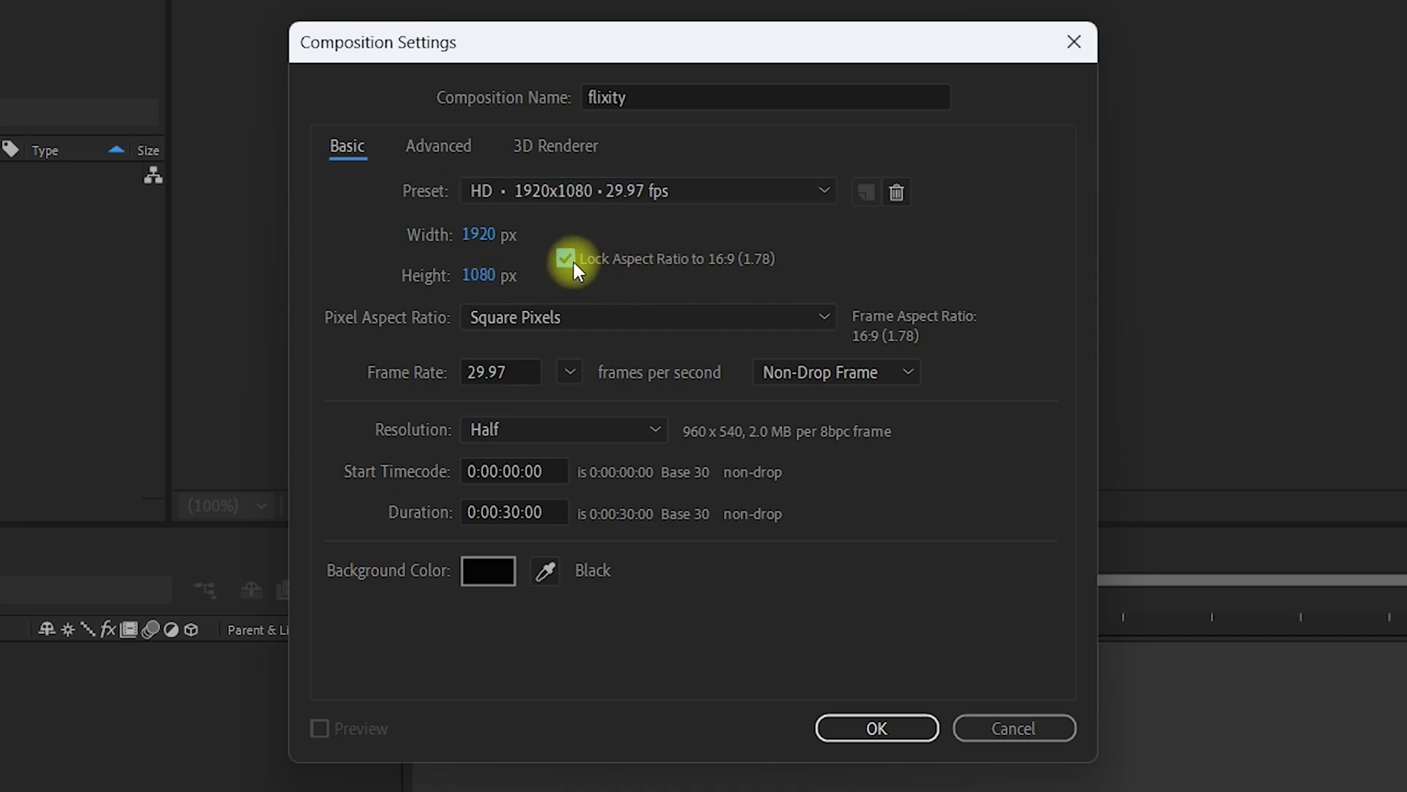
# Step: Keep Square Pixels and show the standard frame rate list
pyautogui.click(516, 324)
pyautogui.click(570, 346)
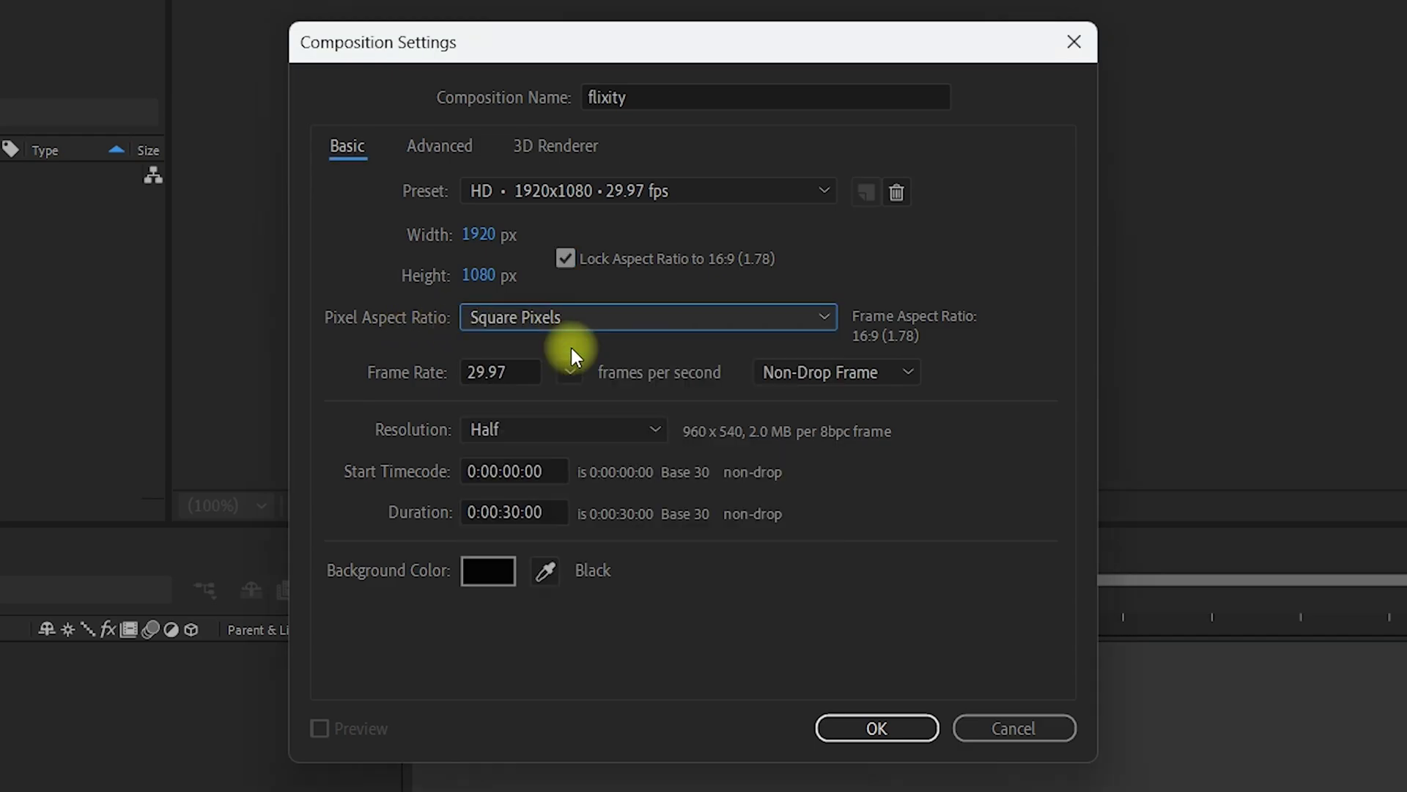
pyautogui.click(489, 372)
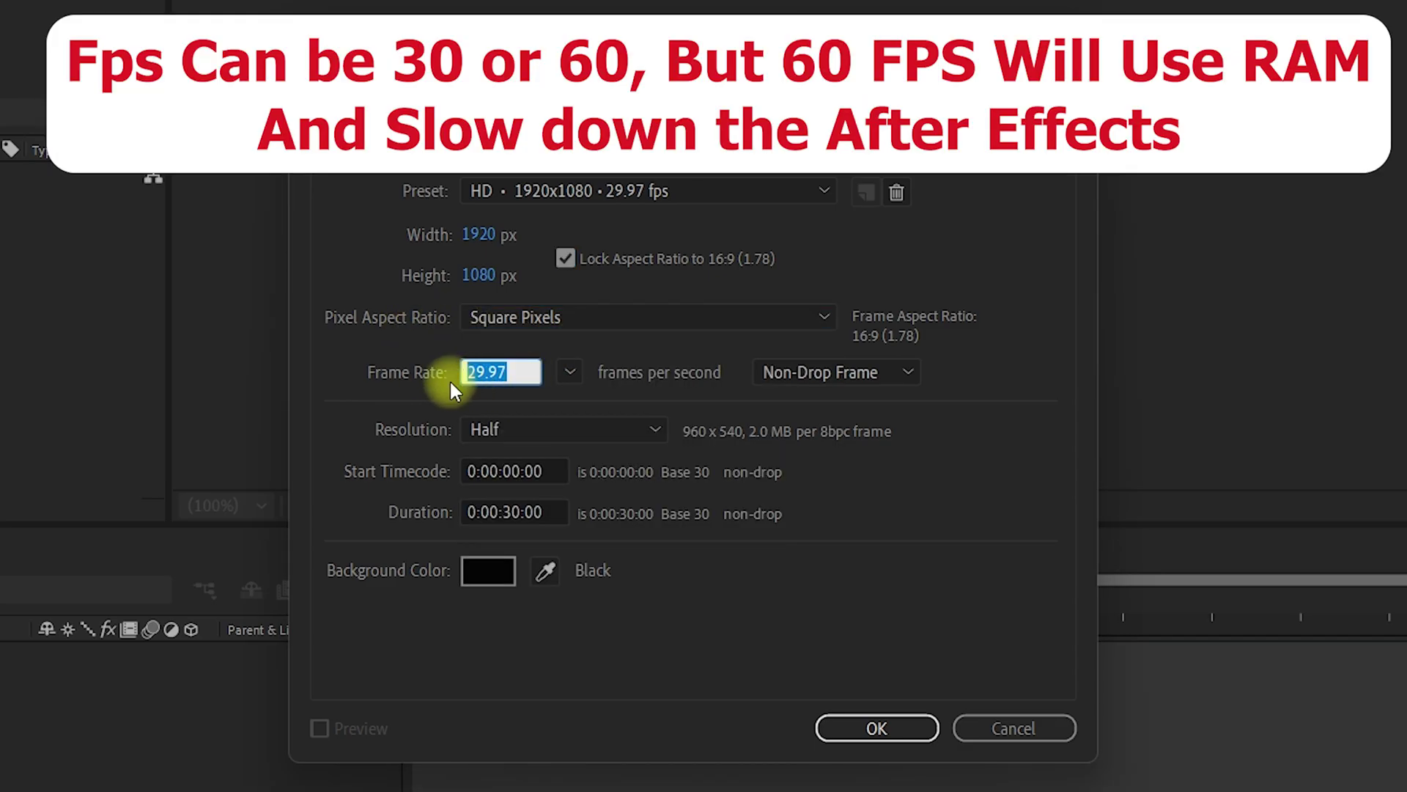
pyautogui.click(571, 371)
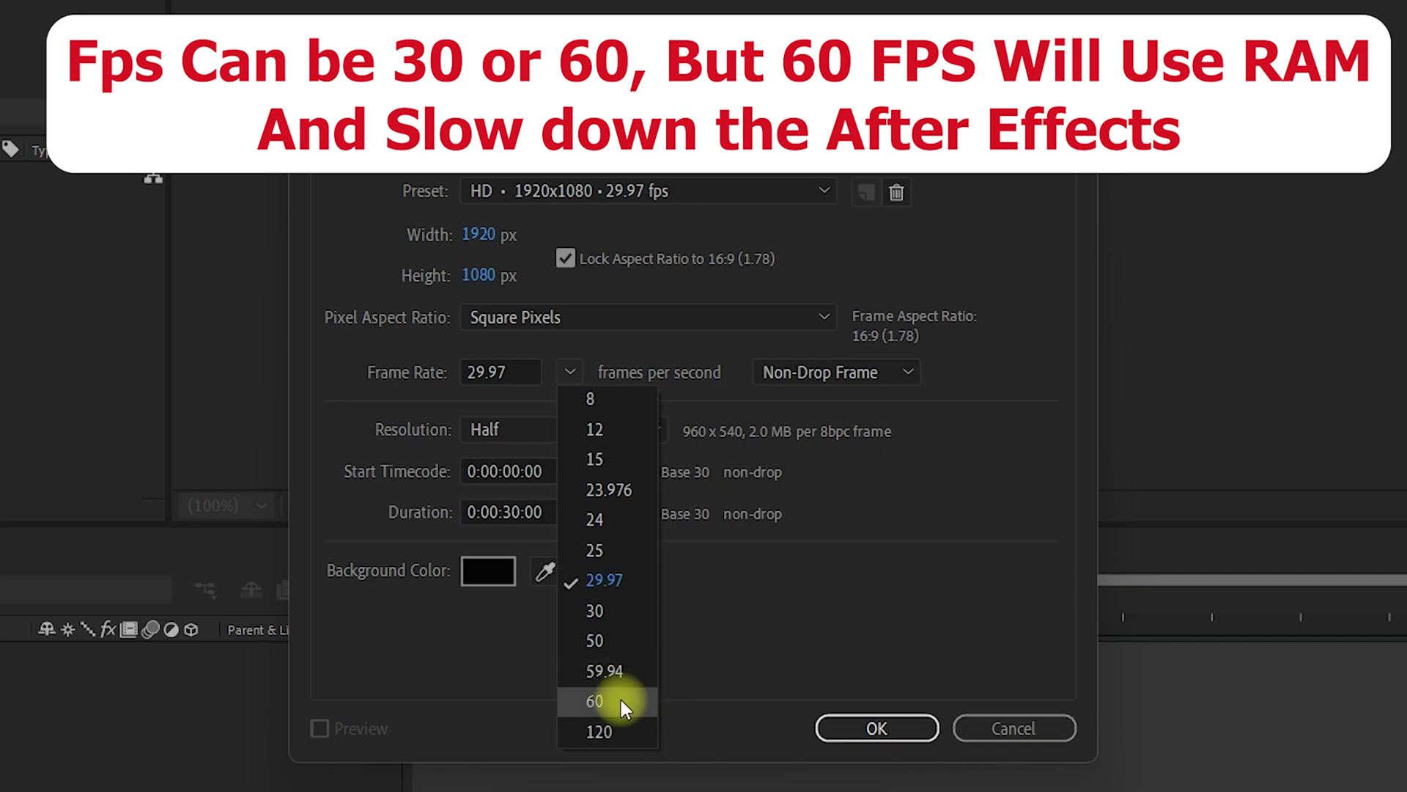
# Step: Set the frame rate to 59.94 fps with Non-Drop Frame timecode and Half resolution
pyautogui.click(619, 670)
pyautogui.click(812, 373)
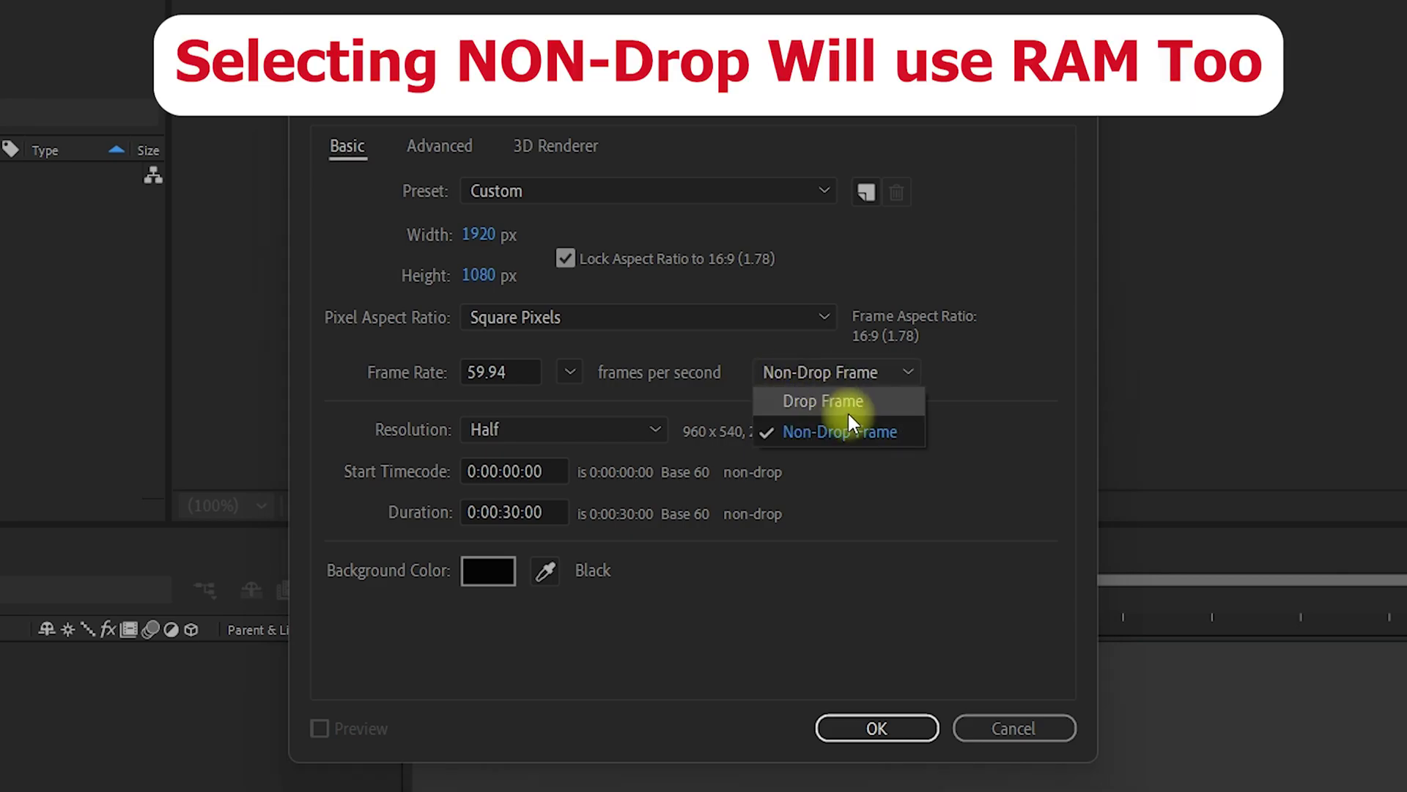
pyautogui.click(872, 433)
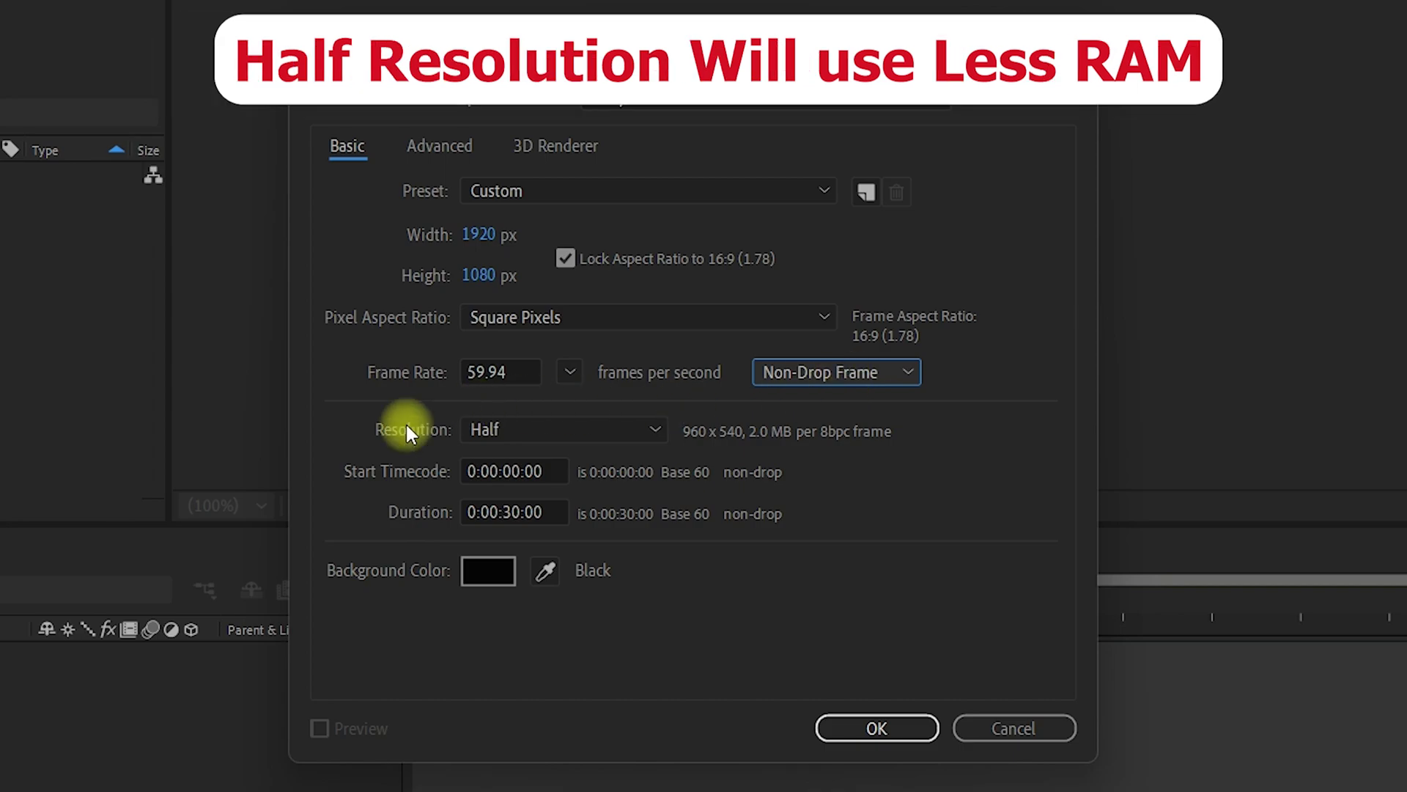
pyautogui.click(491, 423)
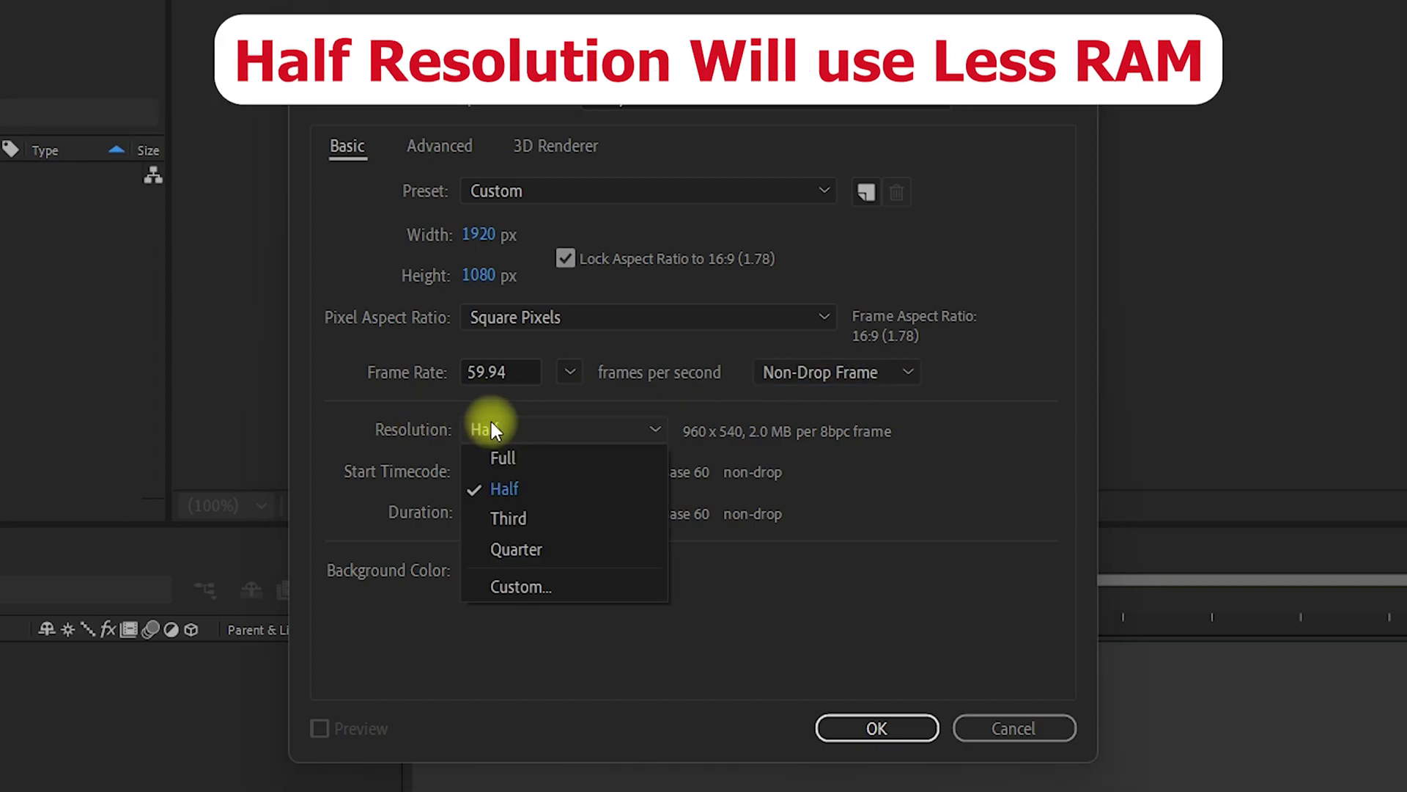
pyautogui.click(564, 488)
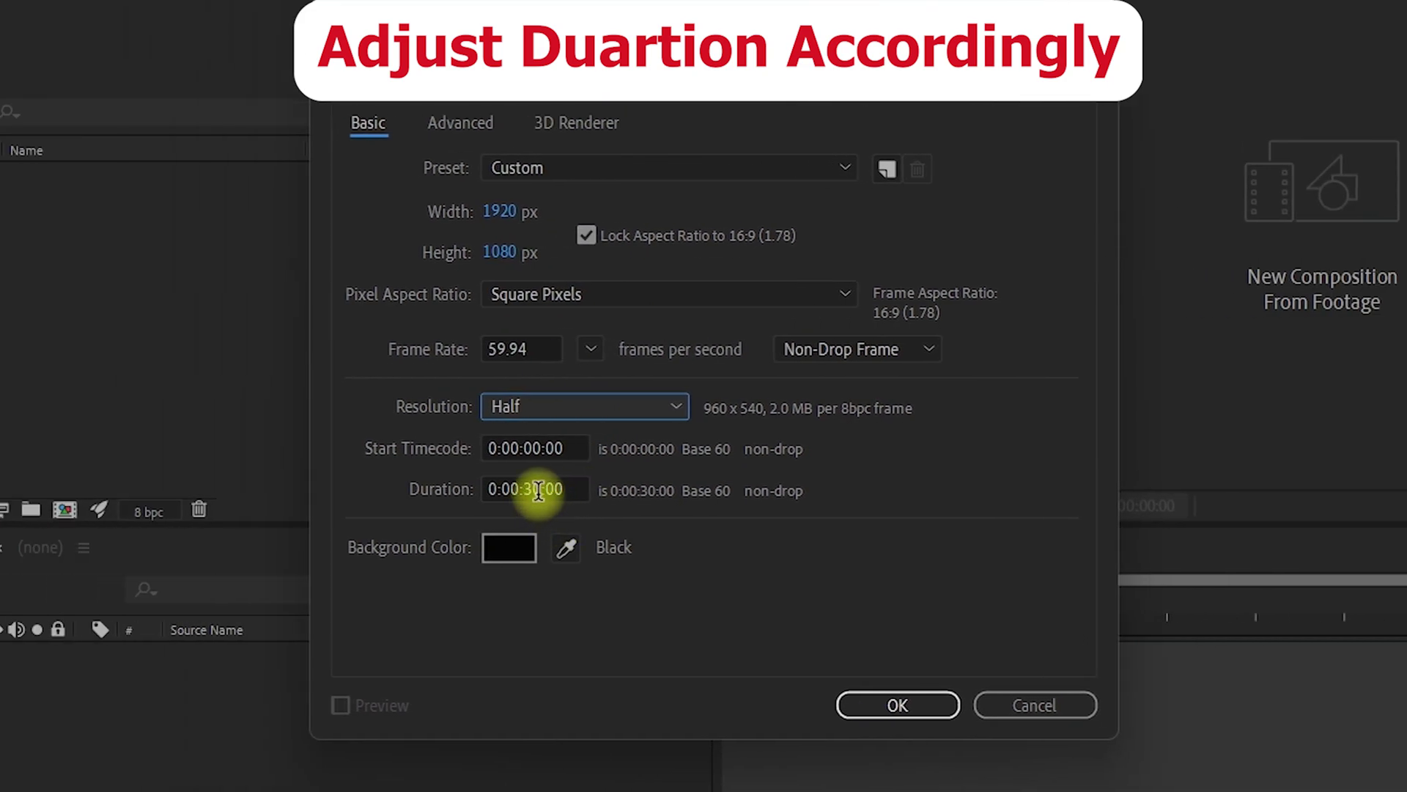
# Step: Enter 60 seconds as the duration so it reads 0:01:00:00
pyautogui.click(535, 489)
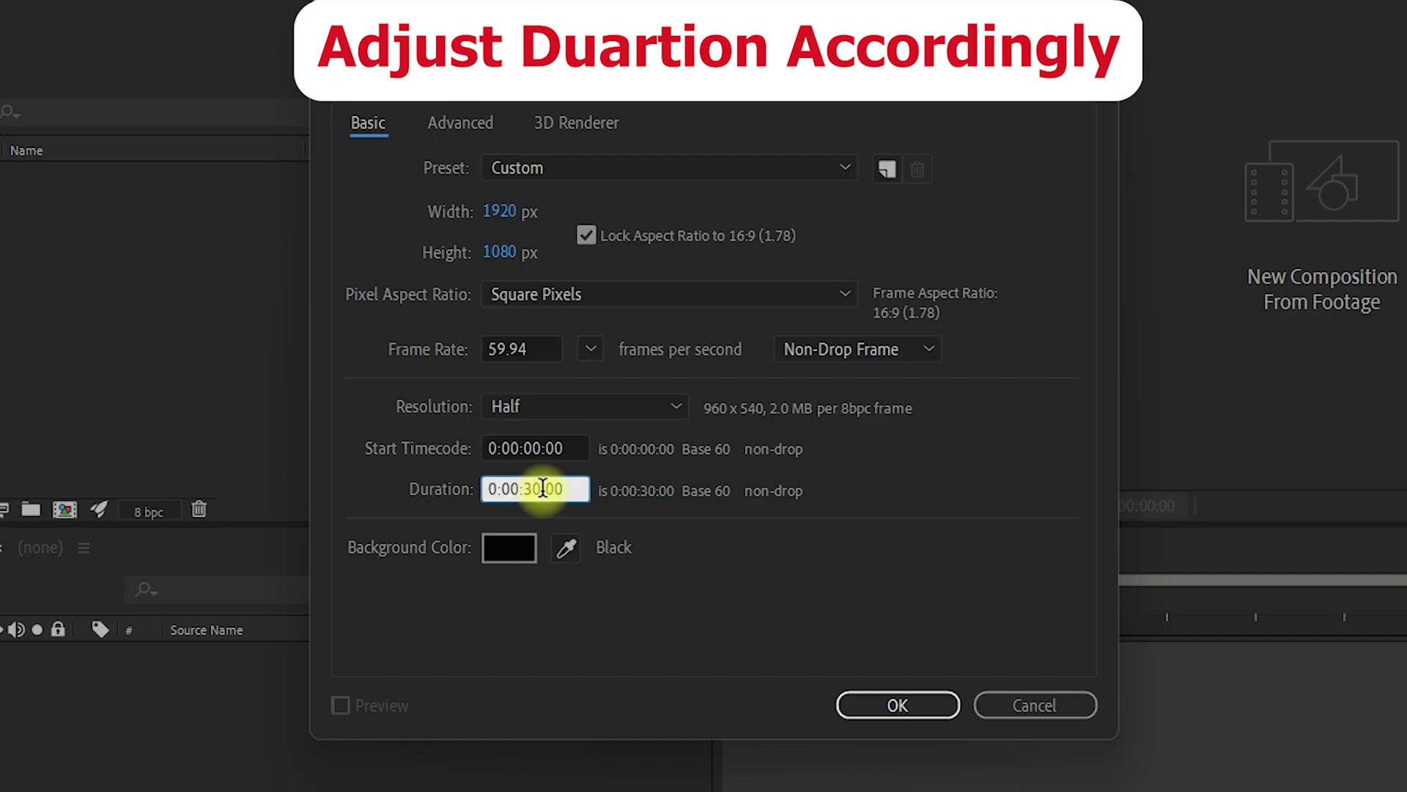
pyautogui.moveTo(536, 488); pyautogui.dragTo(527, 487)
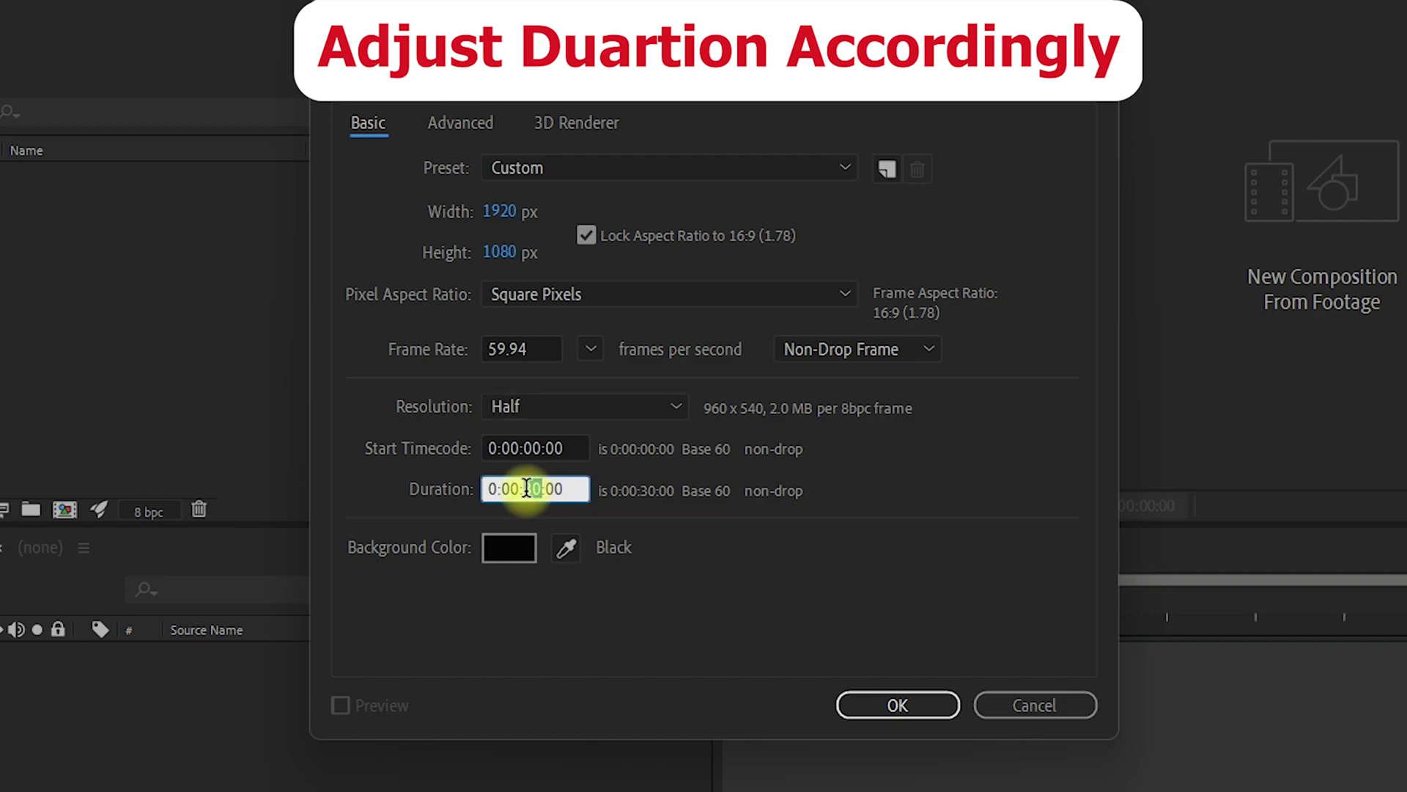
pyautogui.write('60')
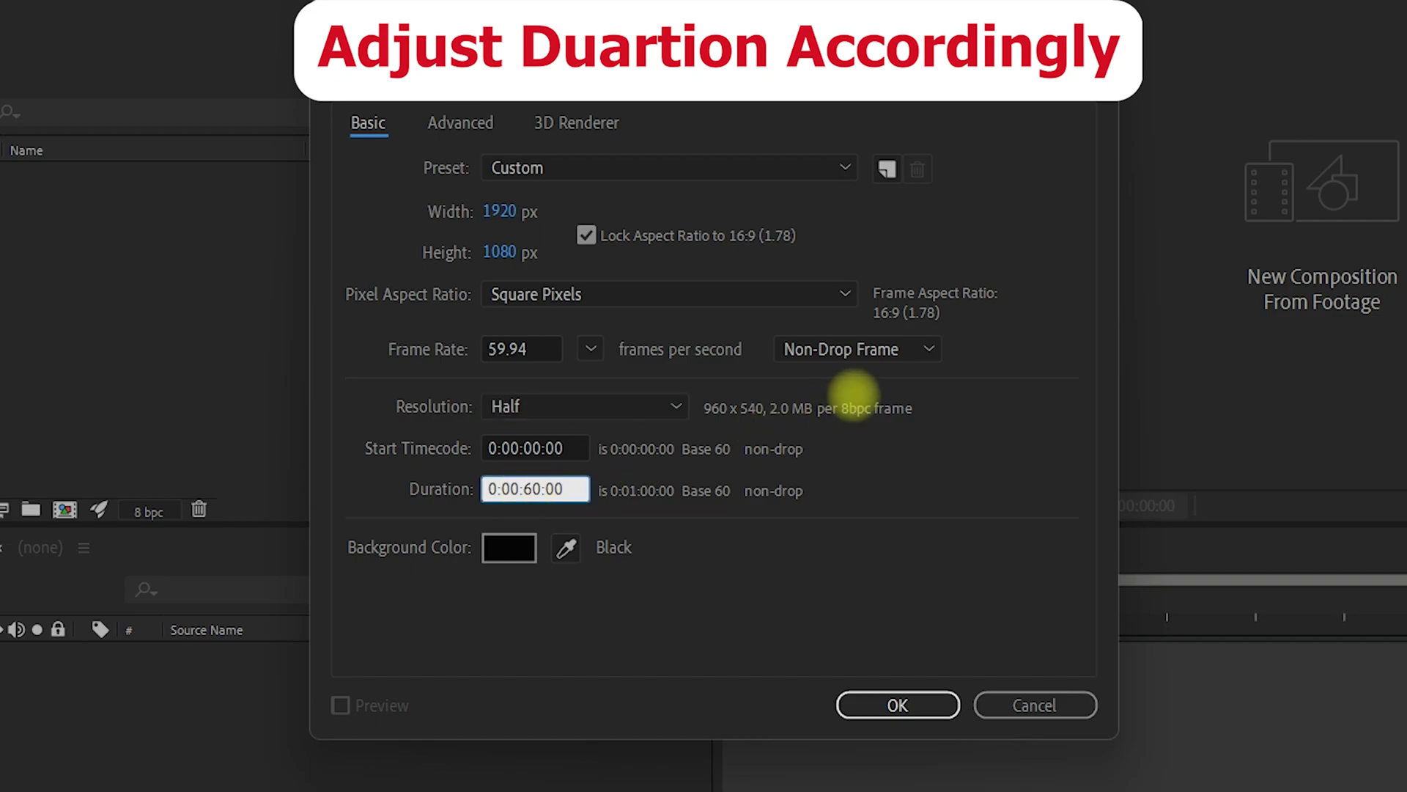
pyautogui.click(813, 478)
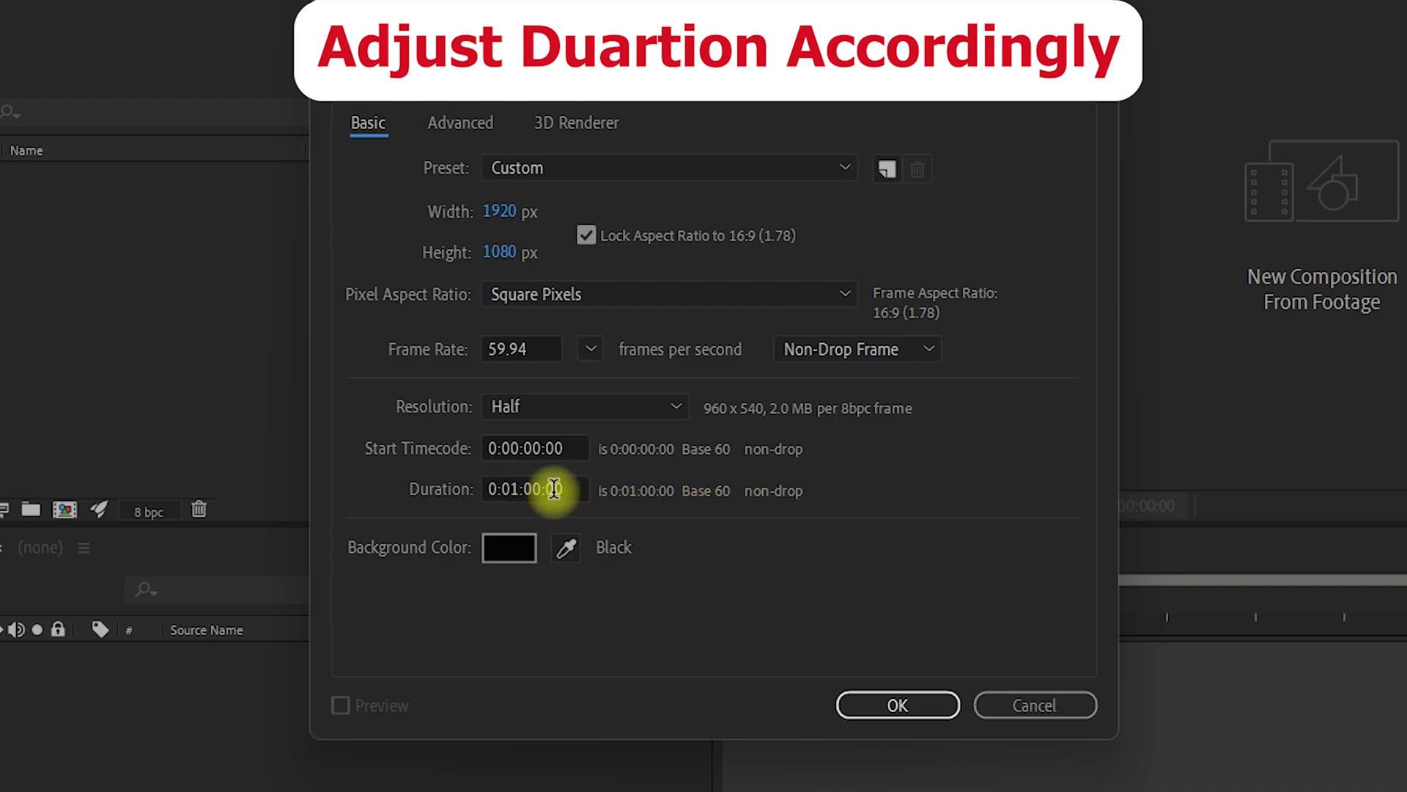
pyautogui.click(579, 488)
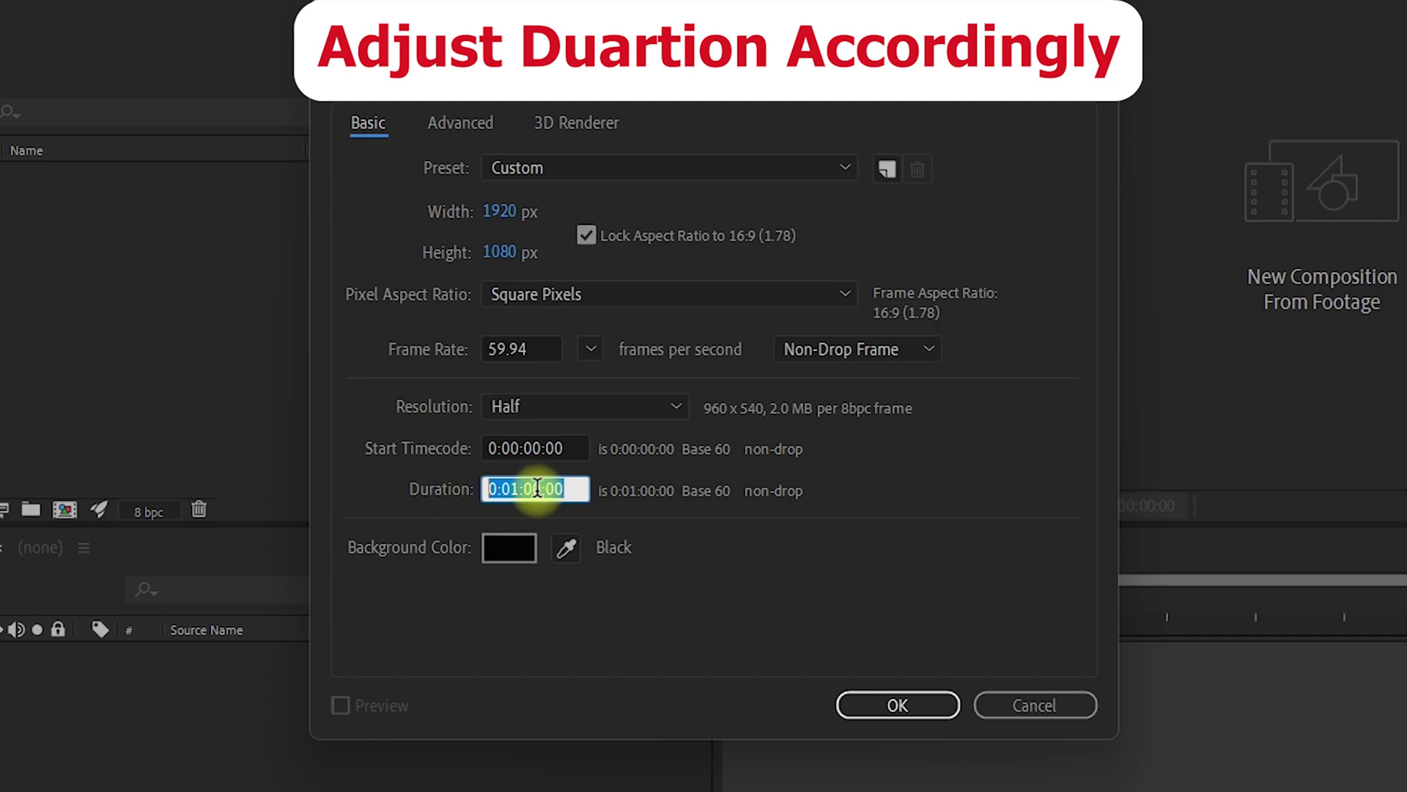
pyautogui.click(423, 547)
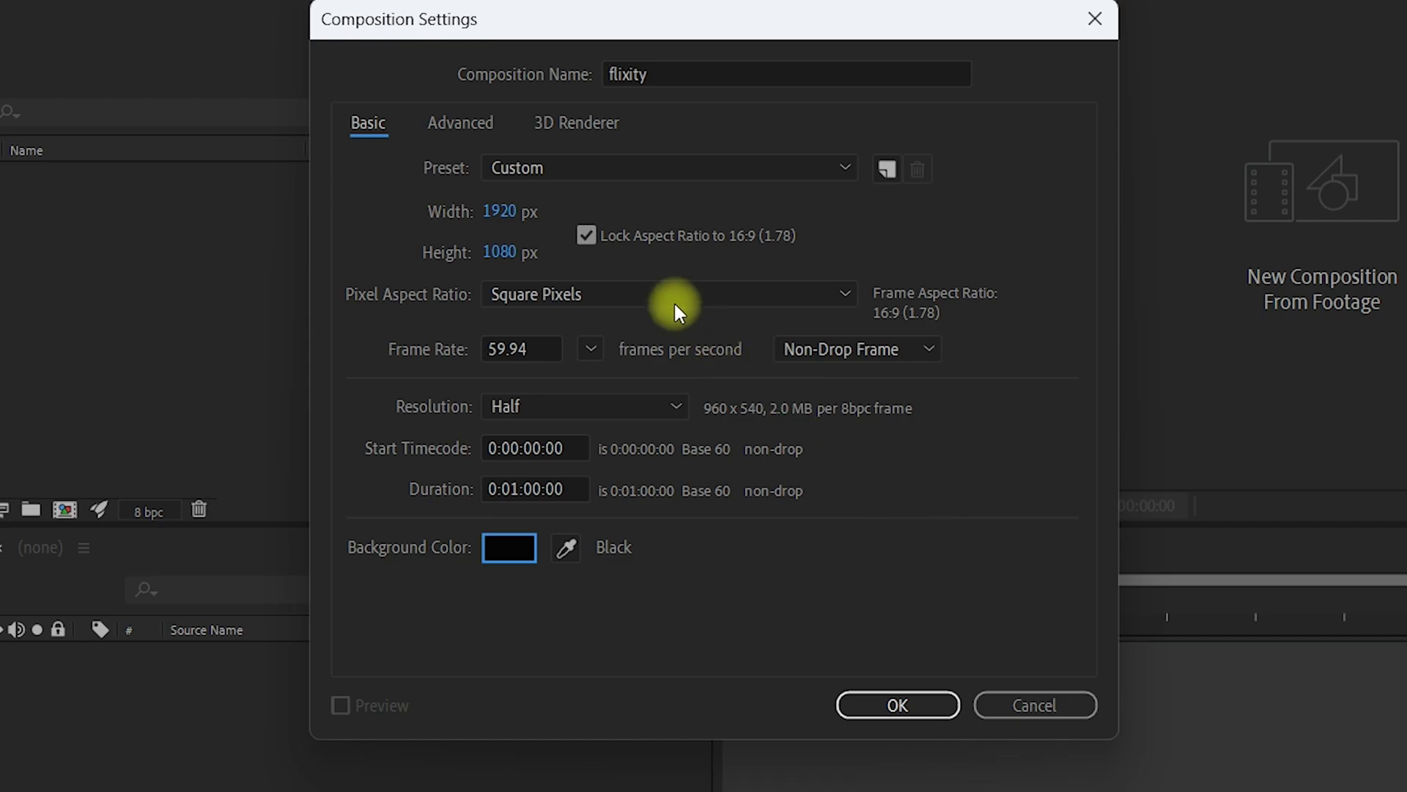
# Step: In Advanced > 3D Renderer, list the Classic 3D and Cinema 4D renderer choices
pyautogui.click(463, 117)
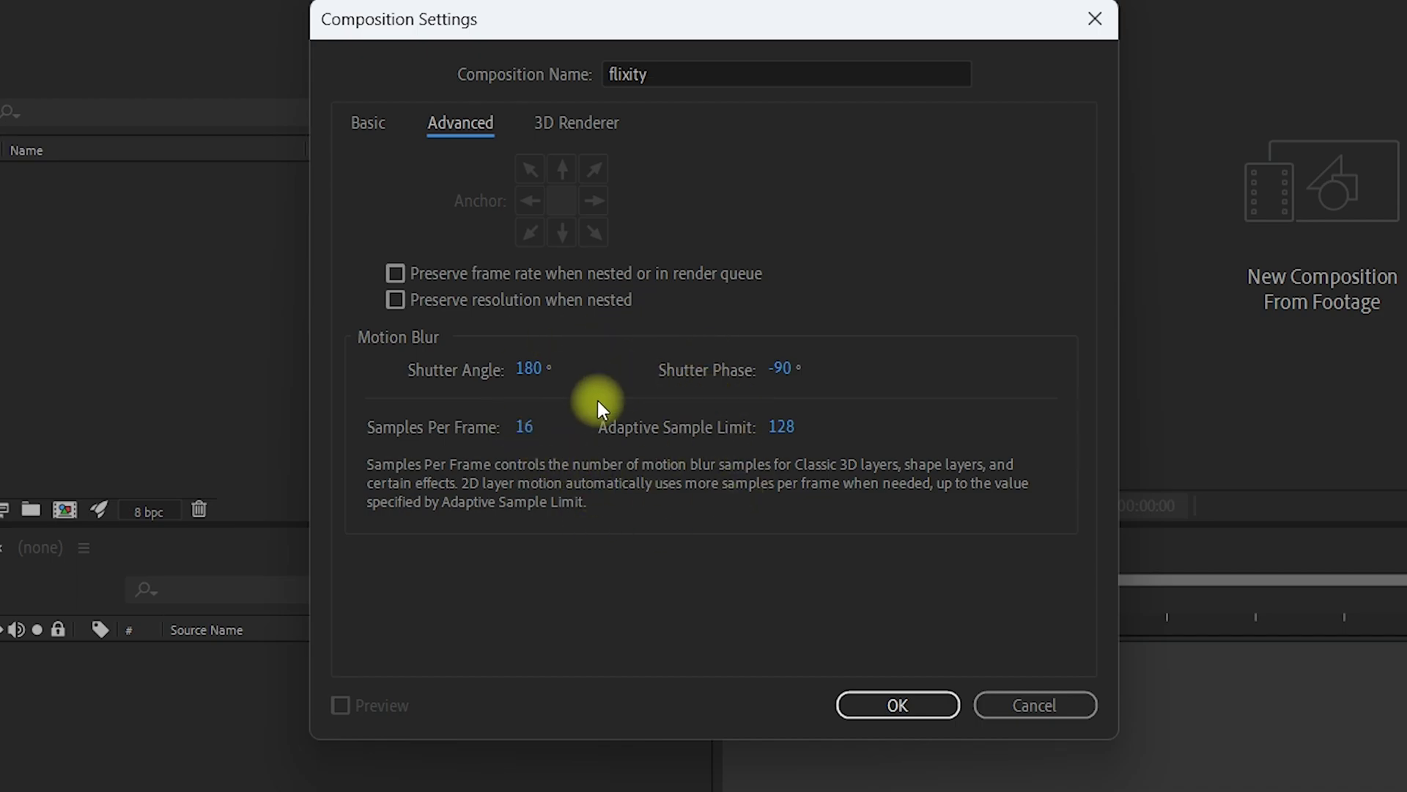
pyautogui.click(571, 130)
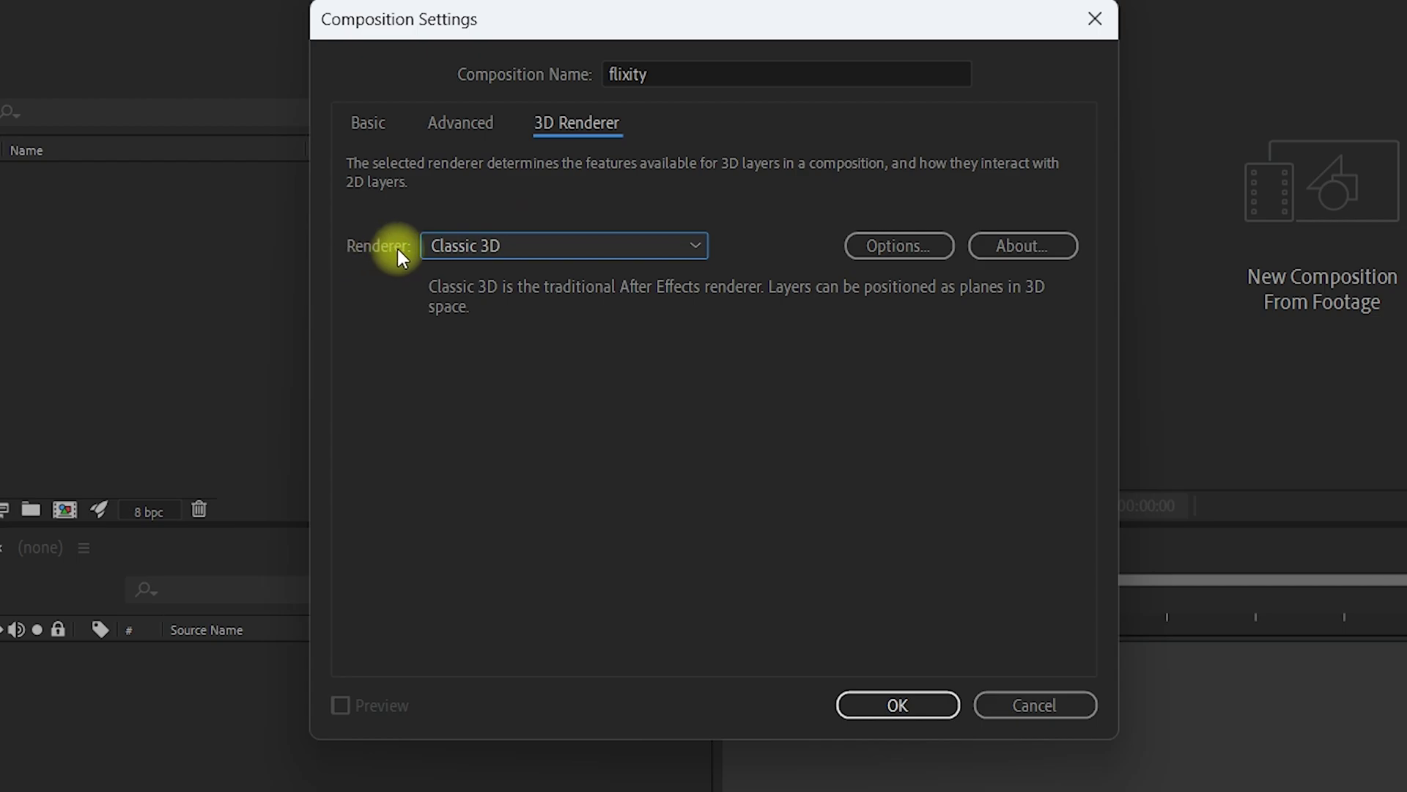
pyautogui.click(509, 245)
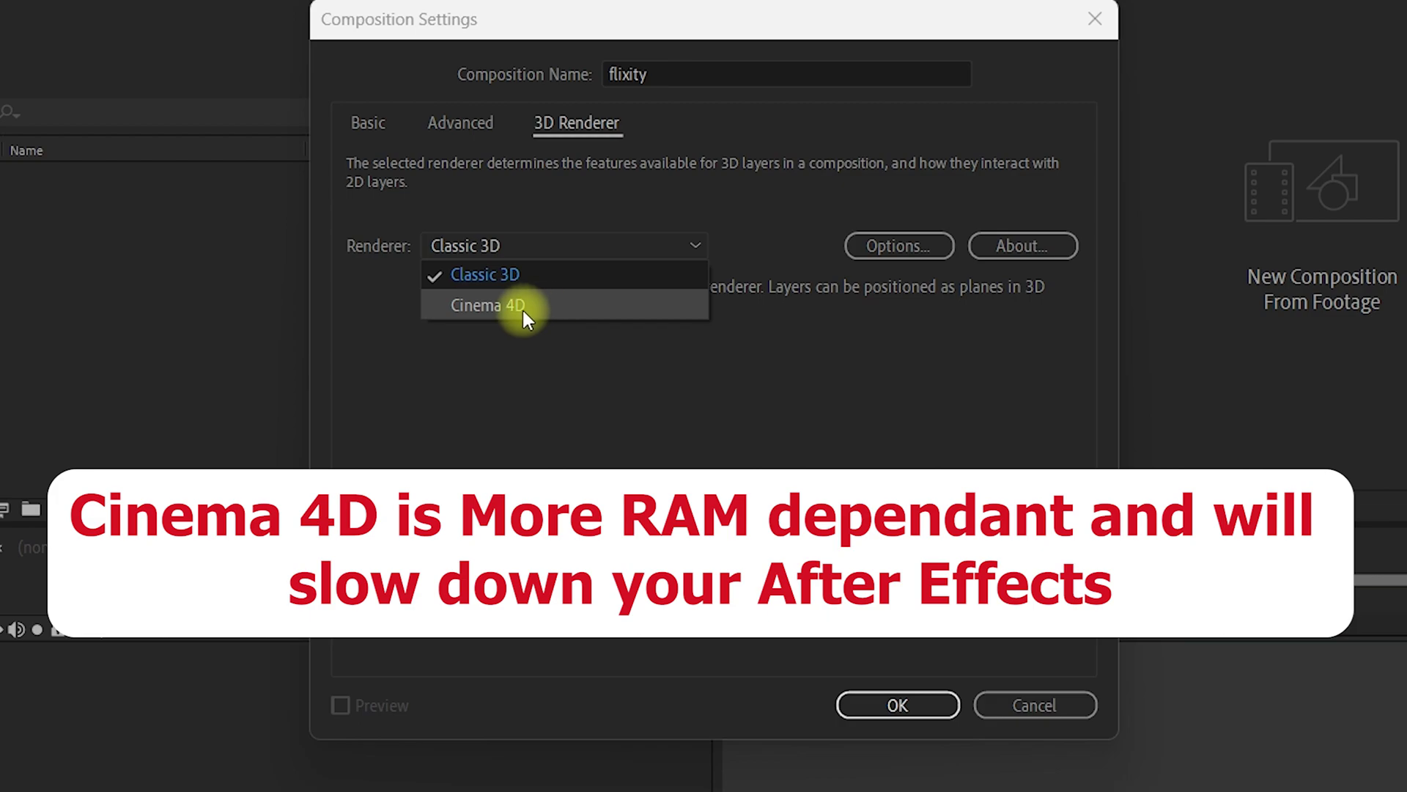
# Step: Keep Classic 3D and confirm its options with Shadow Map Resolution at Comp Size
pyautogui.click(495, 277)
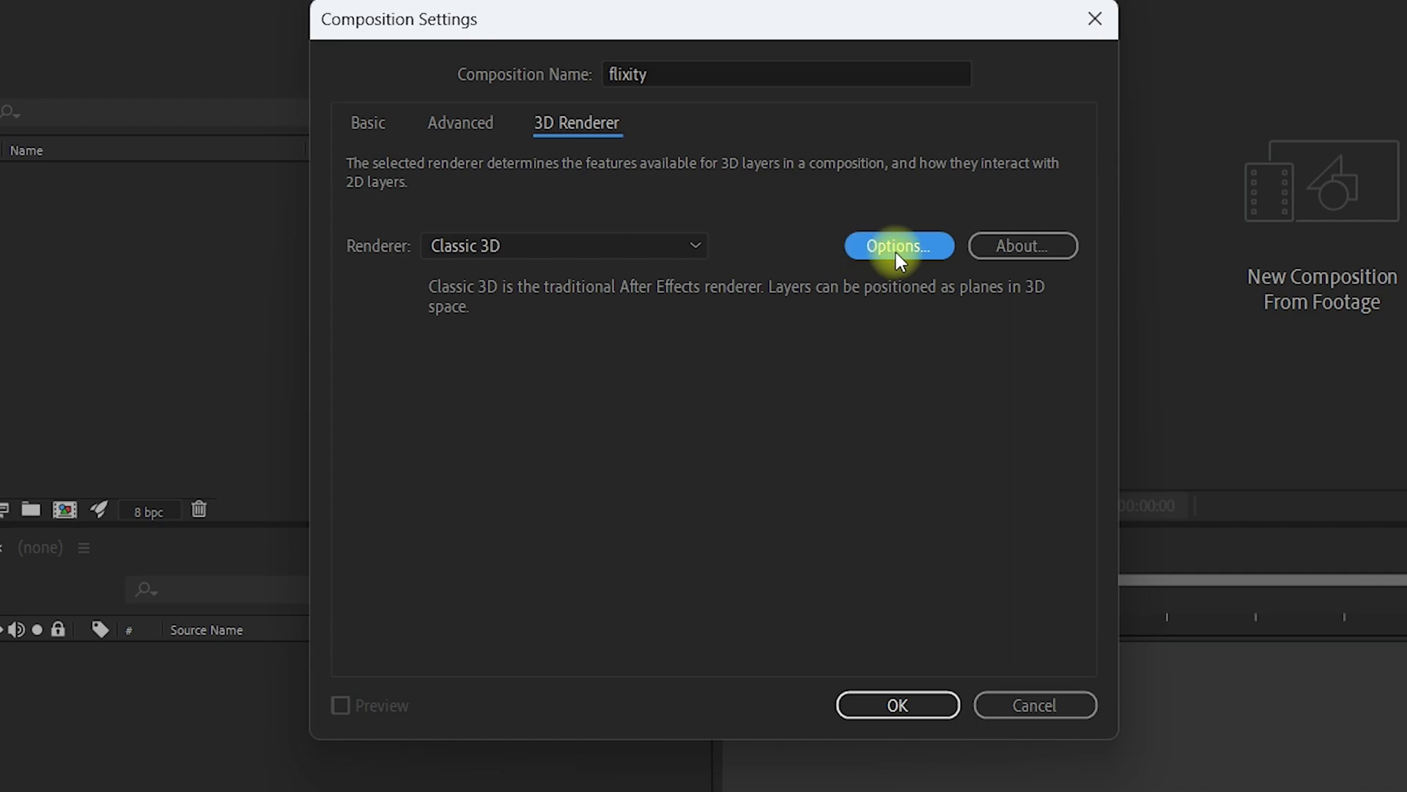
pyautogui.click(897, 251)
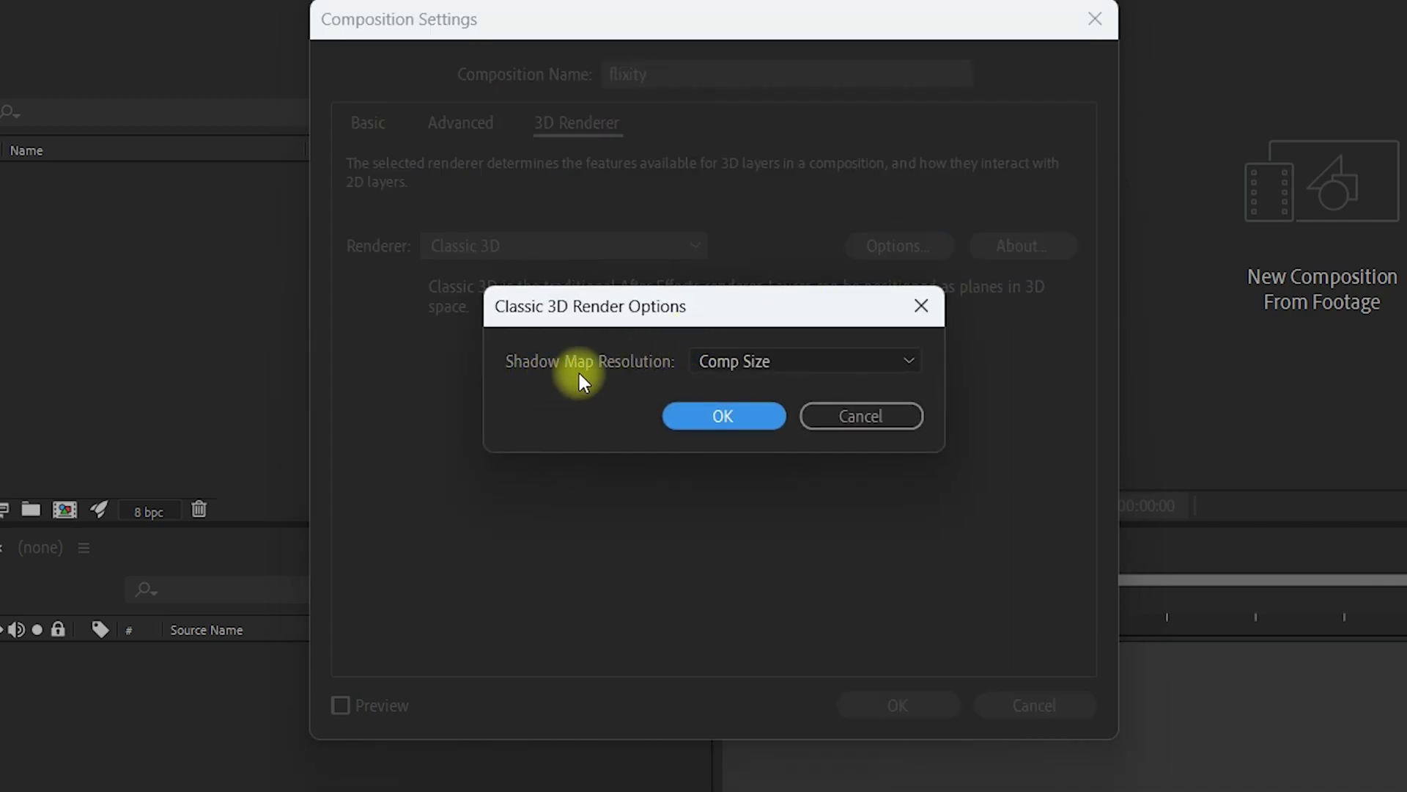
pyautogui.click(740, 359)
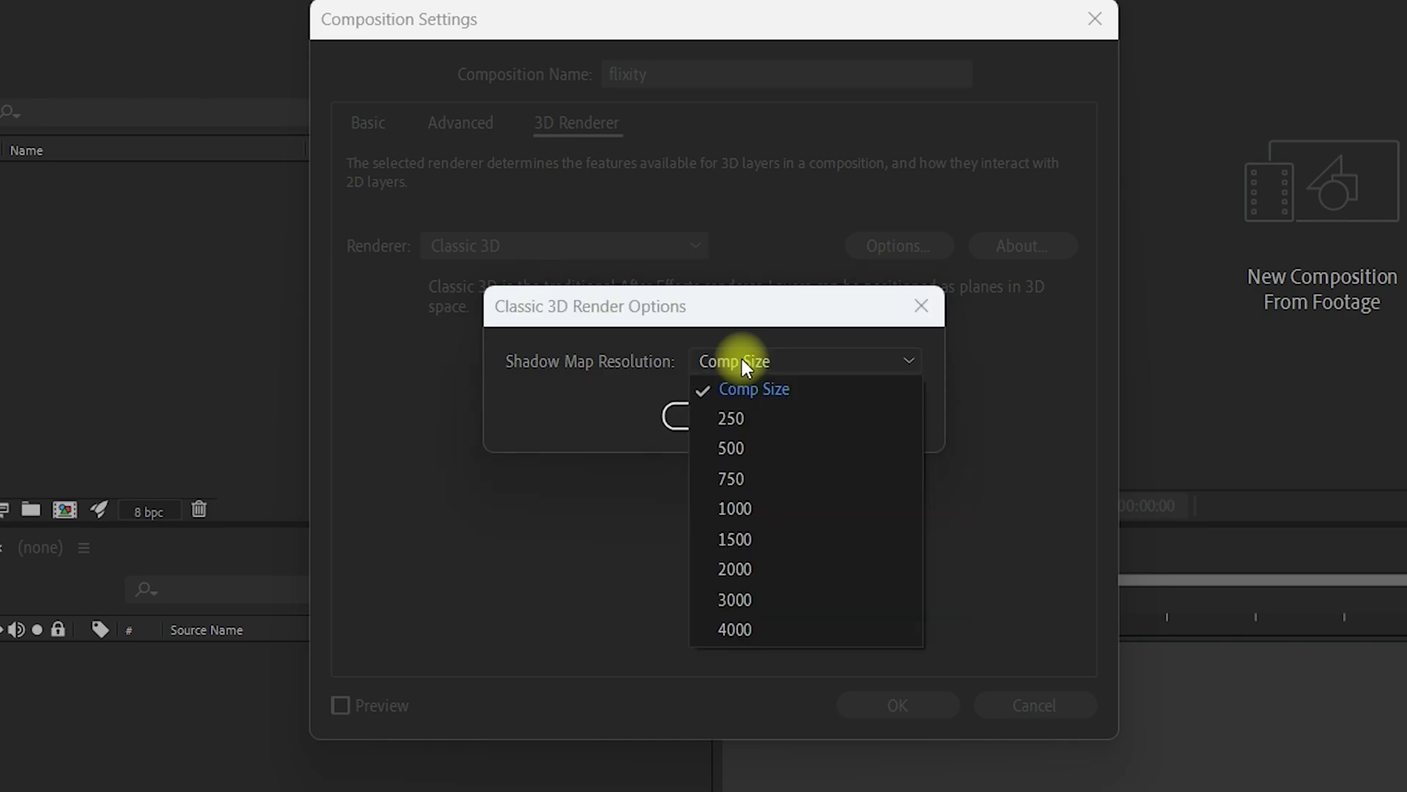
pyautogui.click(781, 384)
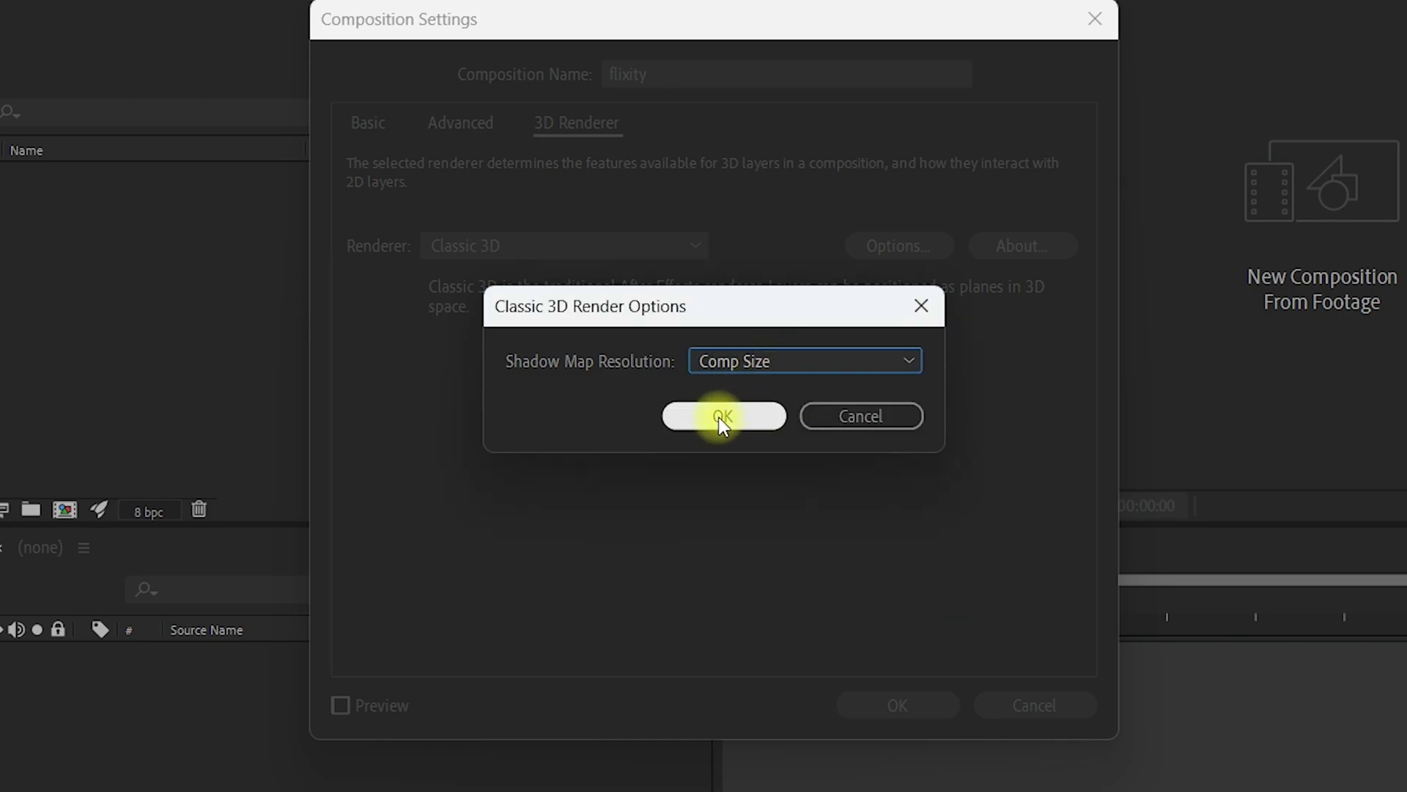
pyautogui.click(720, 415)
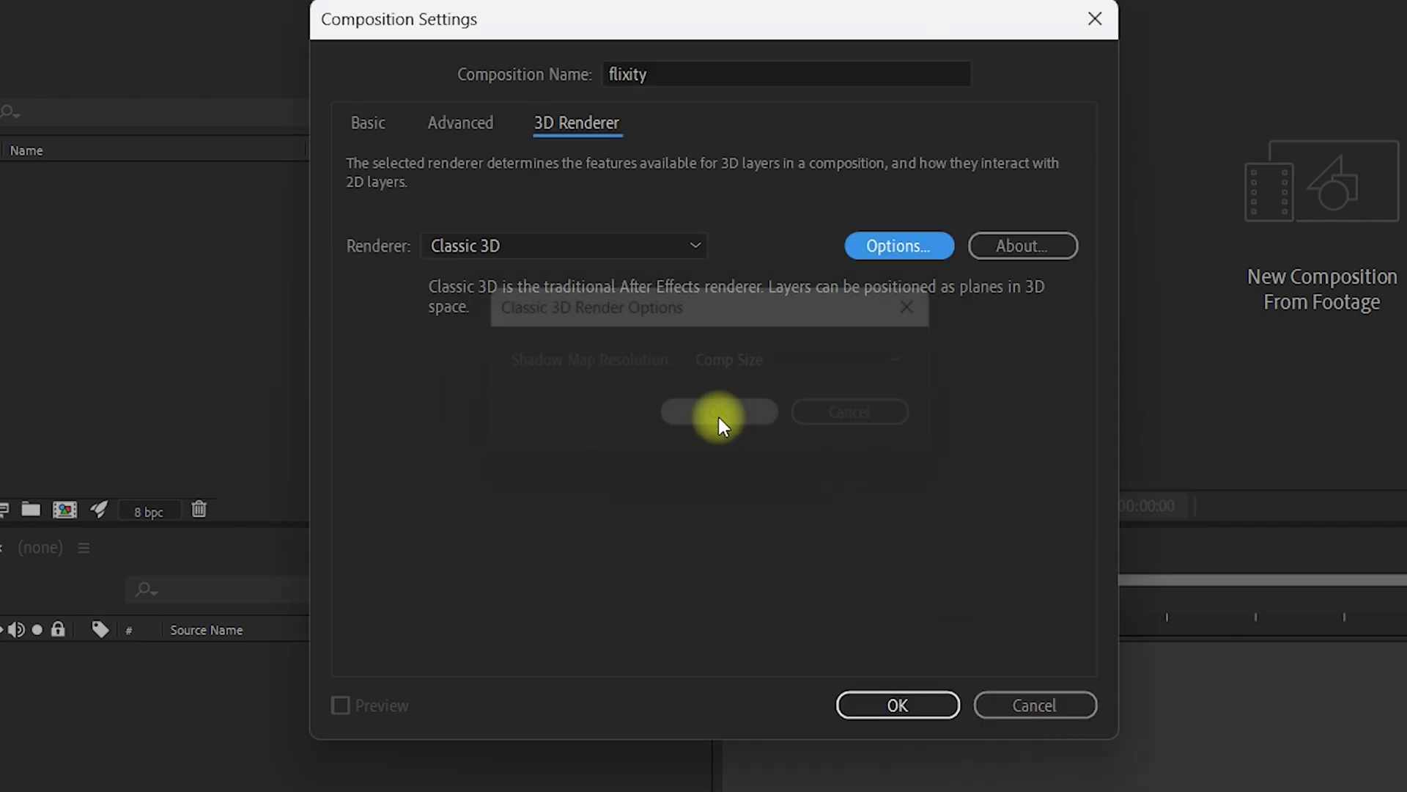
# Step: Confirm Composition Settings to create flixity, then show the Composition menu
pyautogui.click(909, 699)
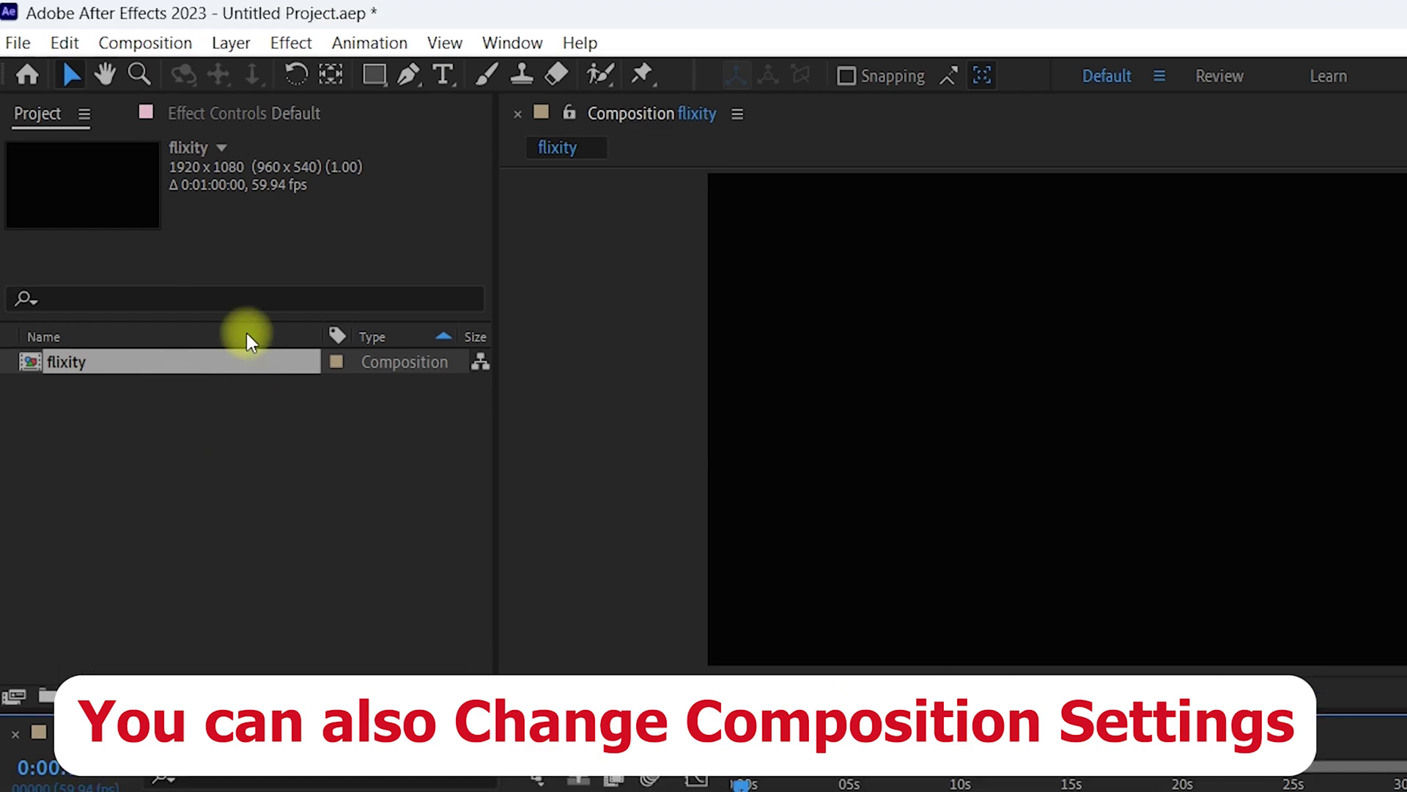
pyautogui.click(156, 43)
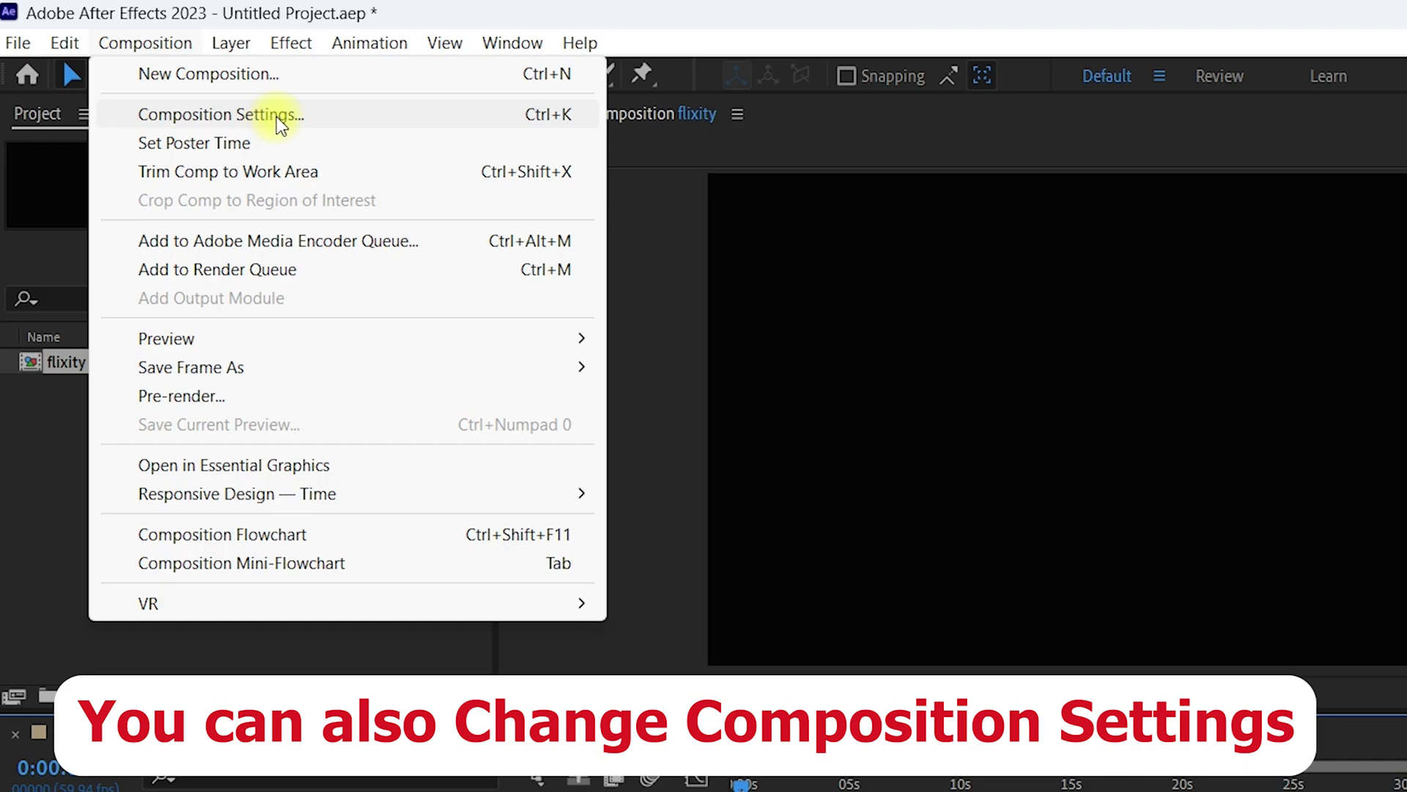
# Step: In flixity's Composition Settings, set the background colour to white FFFFFF and apply
pyautogui.click(556, 117)
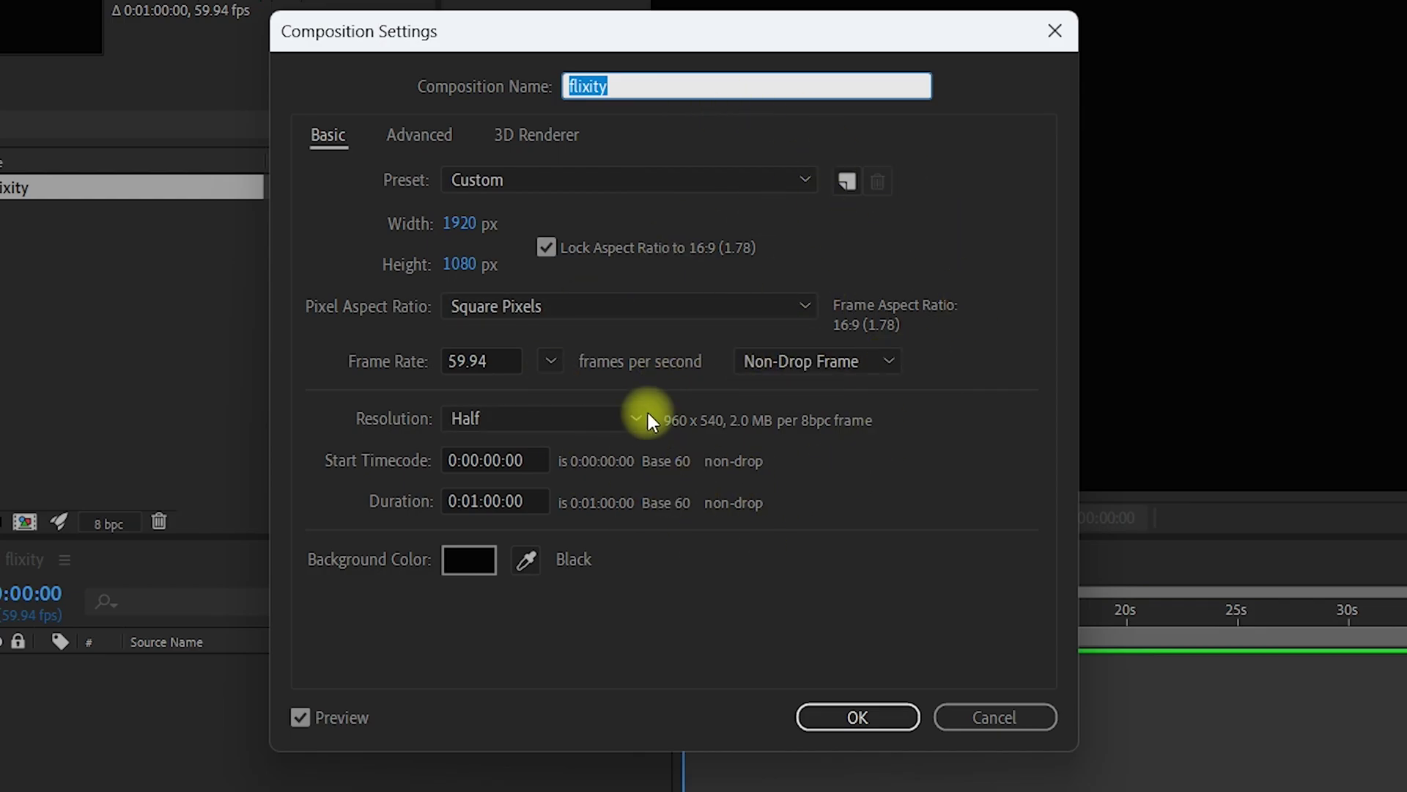
pyautogui.click(301, 719)
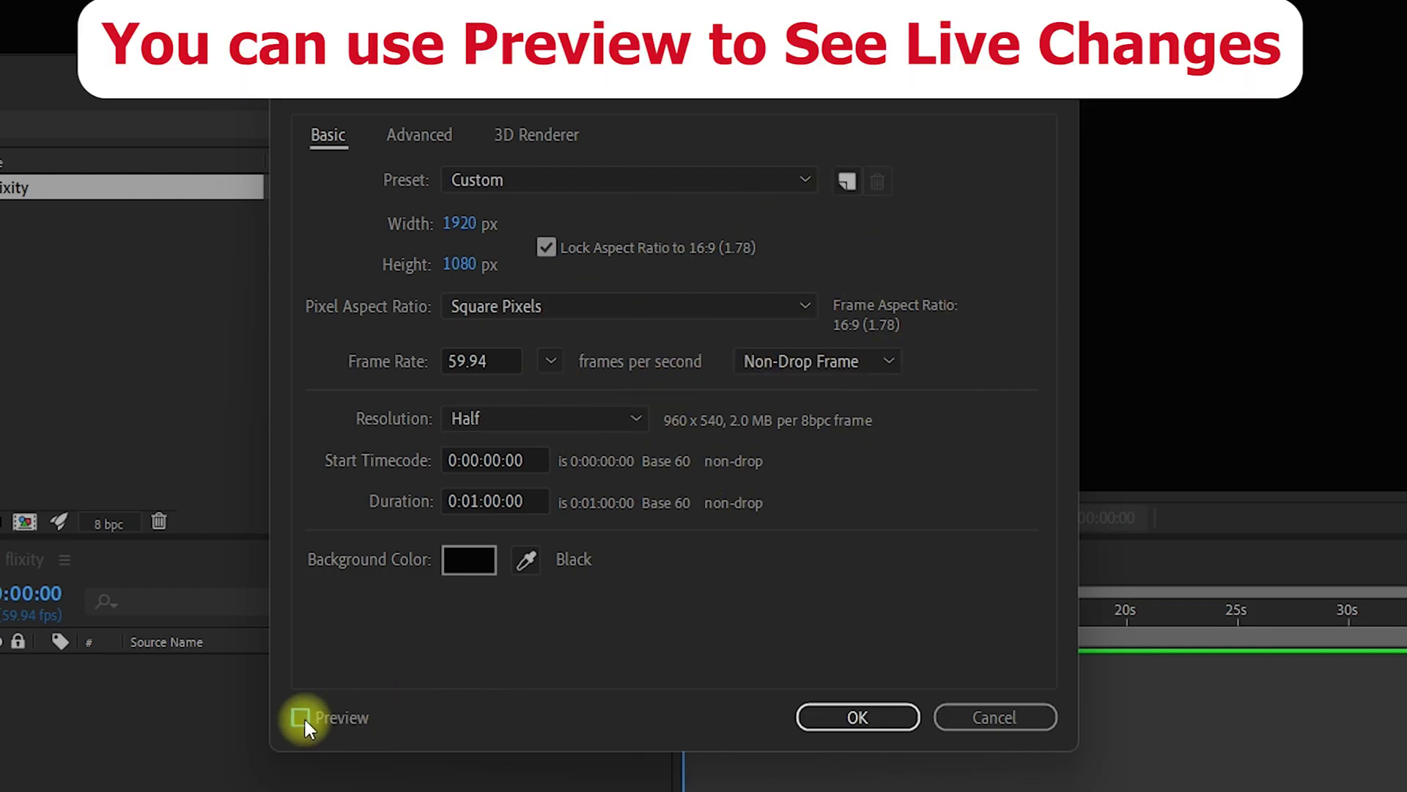
pyautogui.click(302, 718)
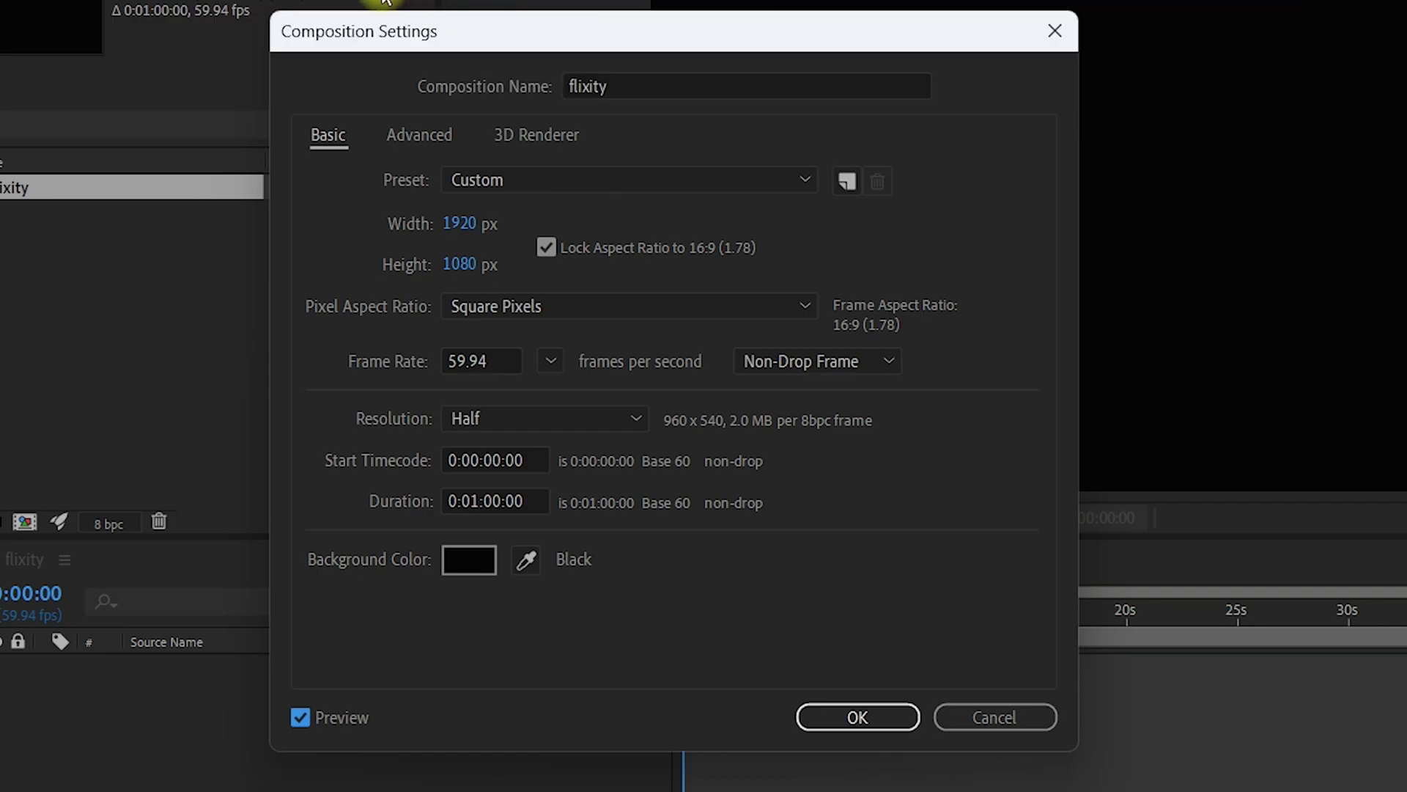
pyautogui.moveTo(491, 33); pyautogui.dragTo(225, 0)
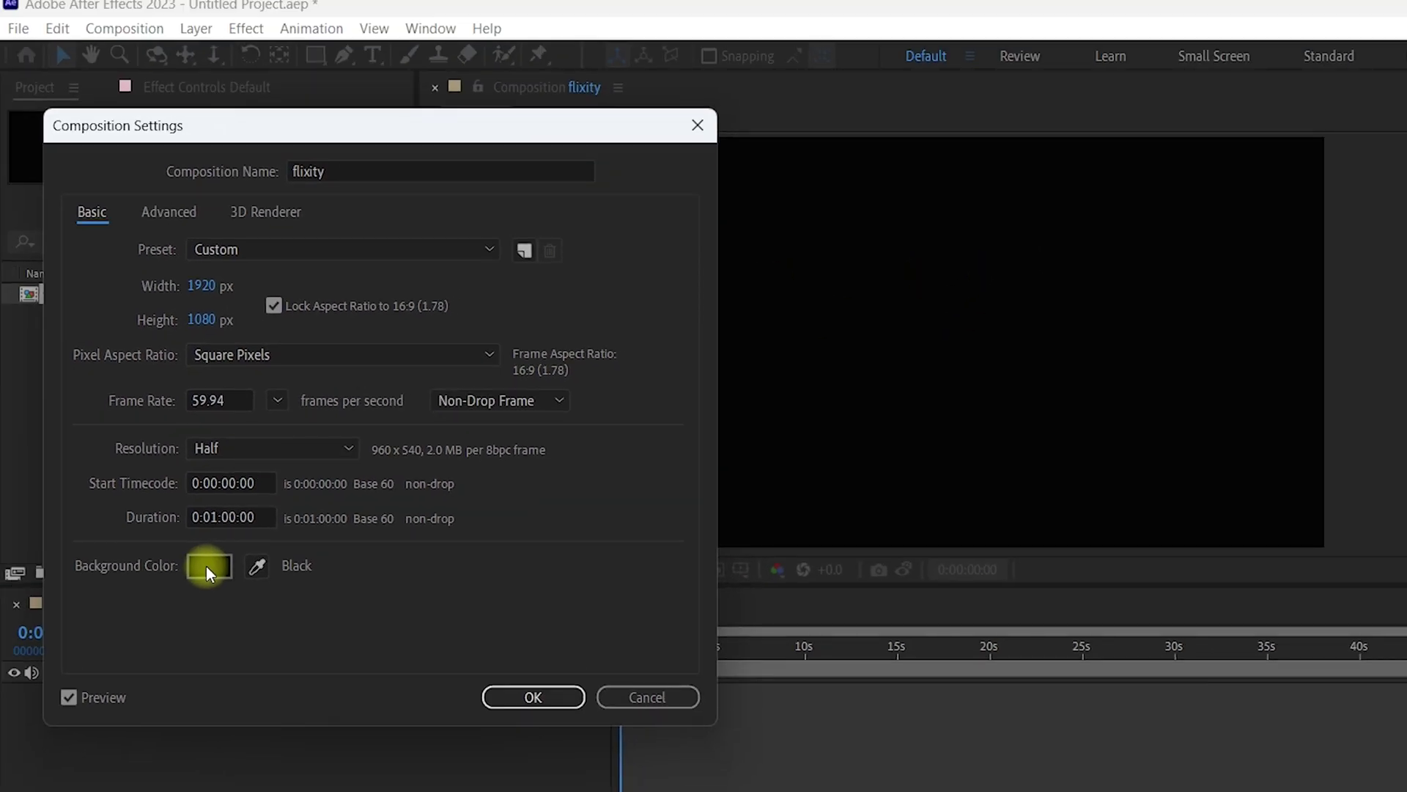
pyautogui.click(190, 513)
pyautogui.write('FFFFFF')
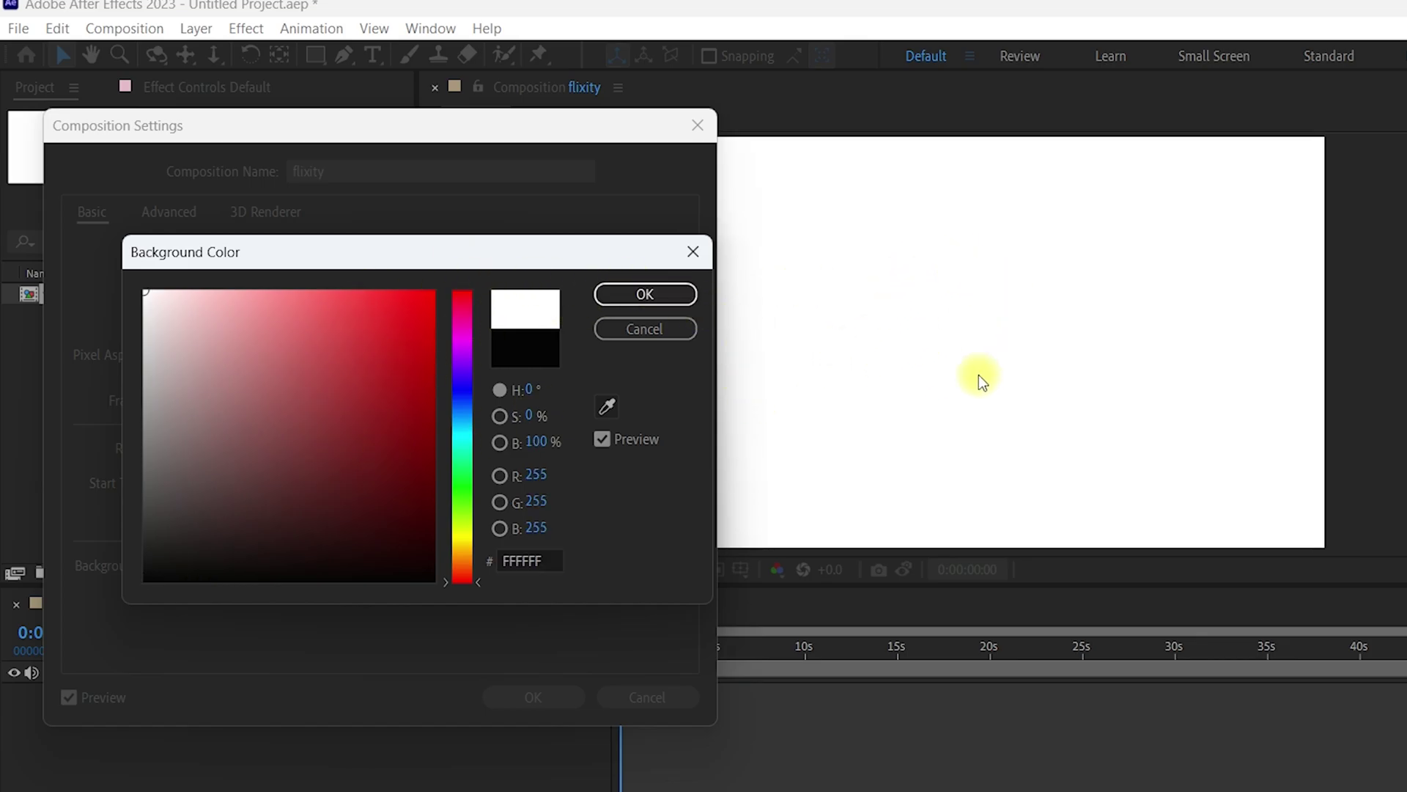
pyautogui.click(653, 293)
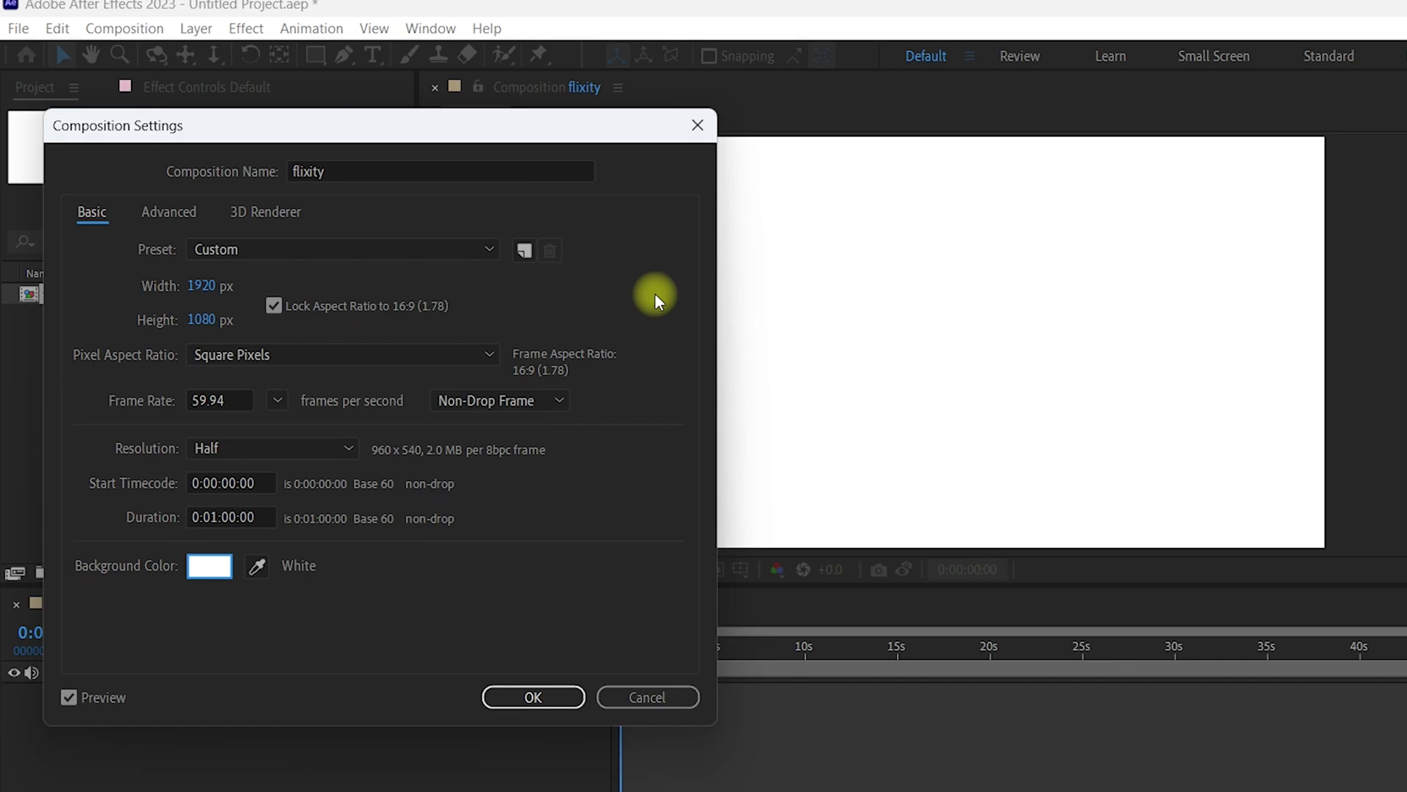
pyautogui.click(546, 696)
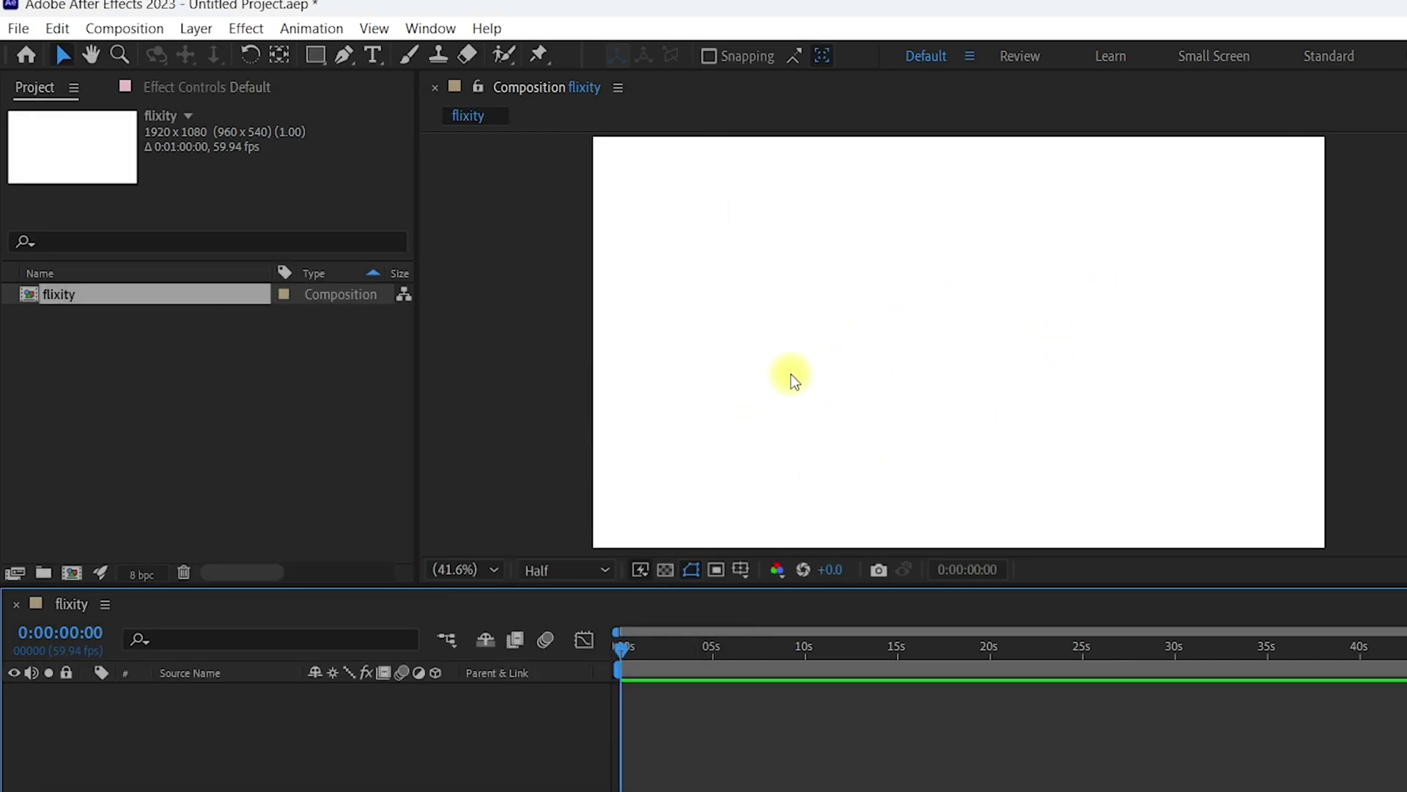